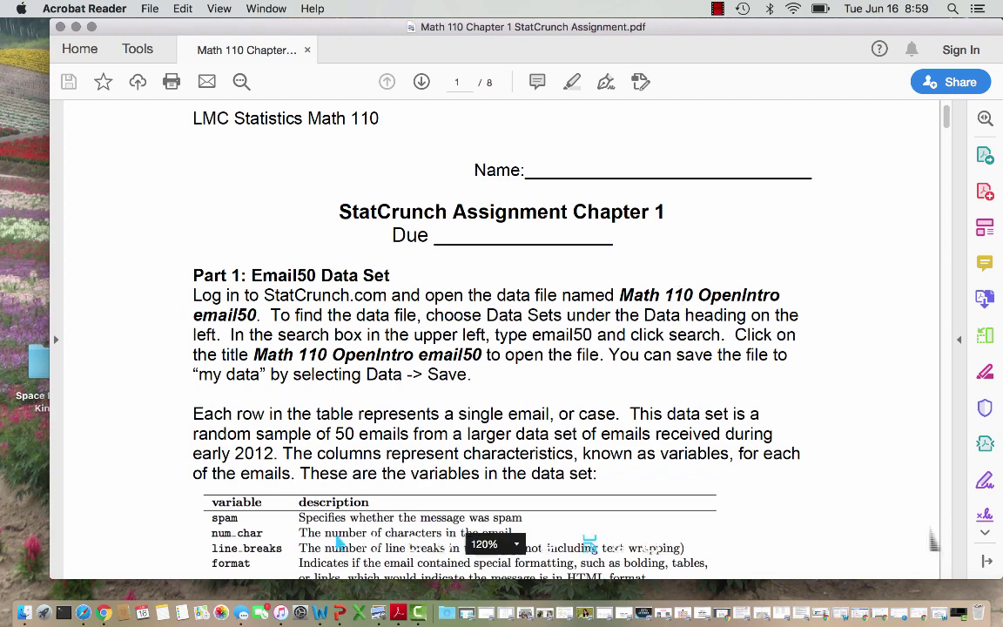
Step: Switch from the PDF assignment to StatCrunch in Chrome and search the shared data sets for "math 110 openintro"
click(939, 613)
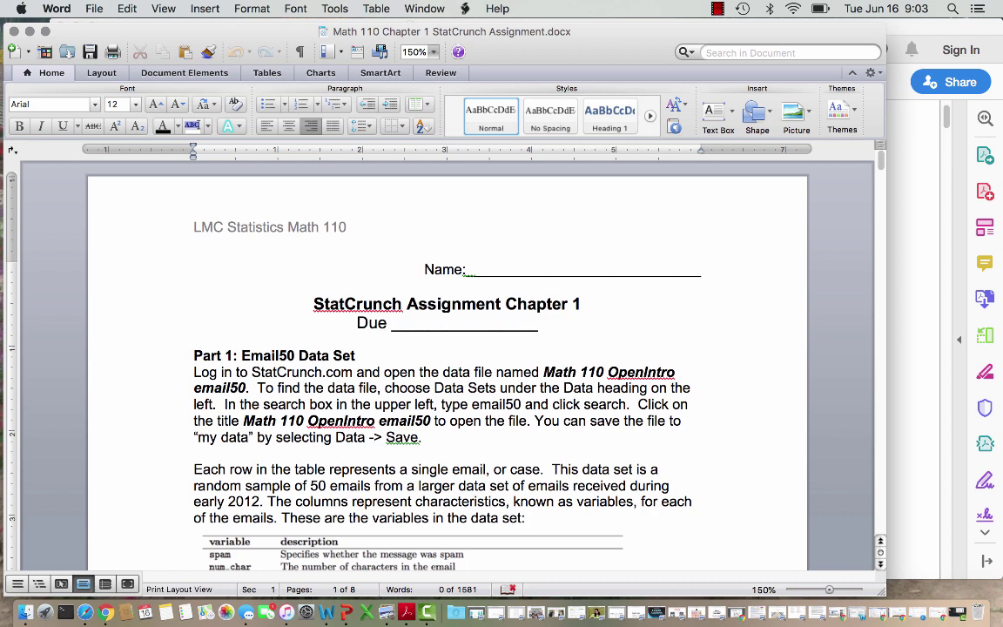
click(952, 613)
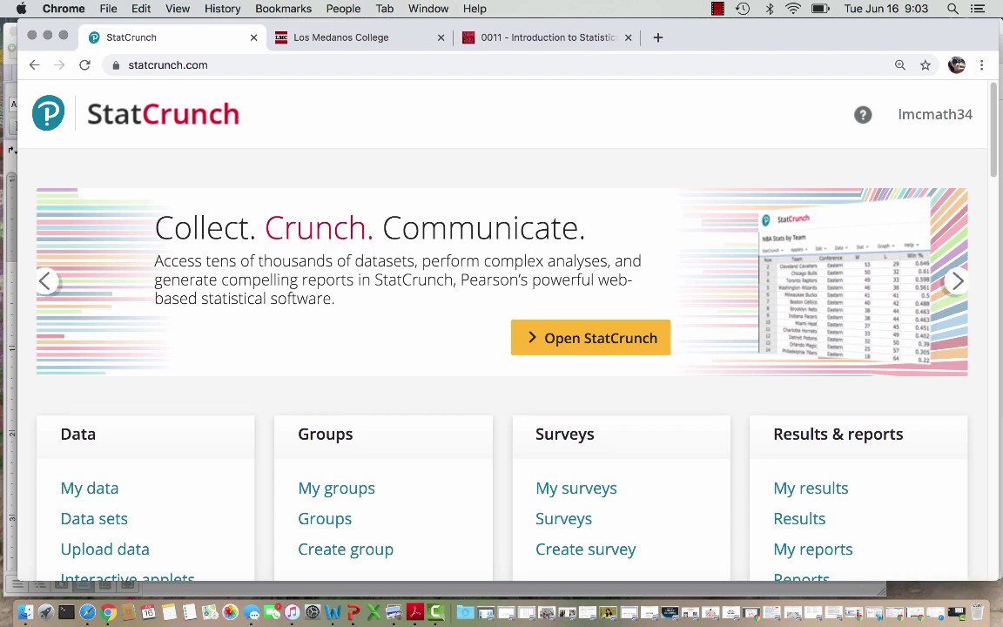
scroll(502, 331, down, 4)
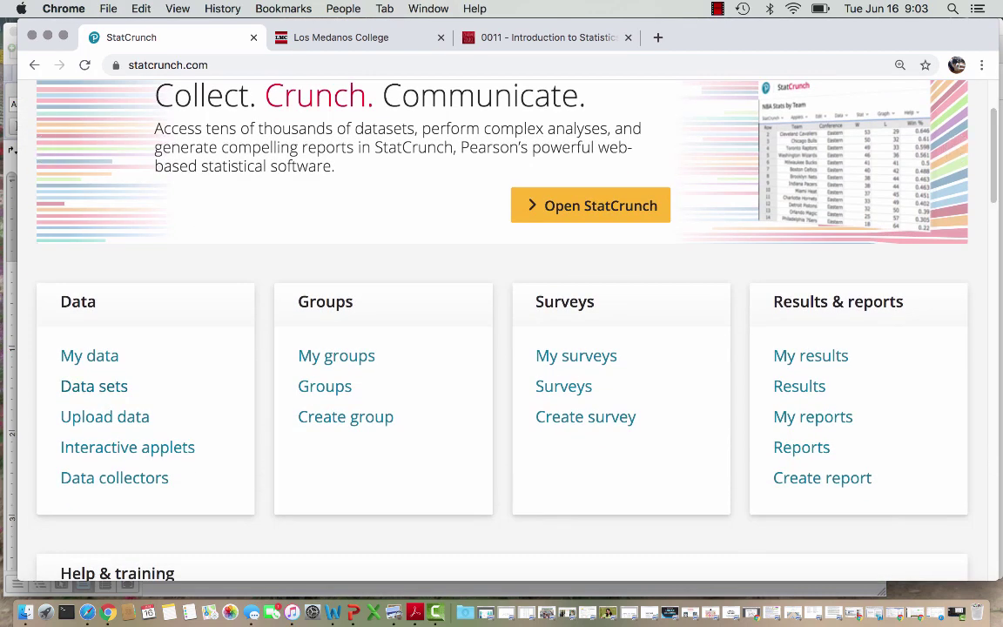
click(94, 385)
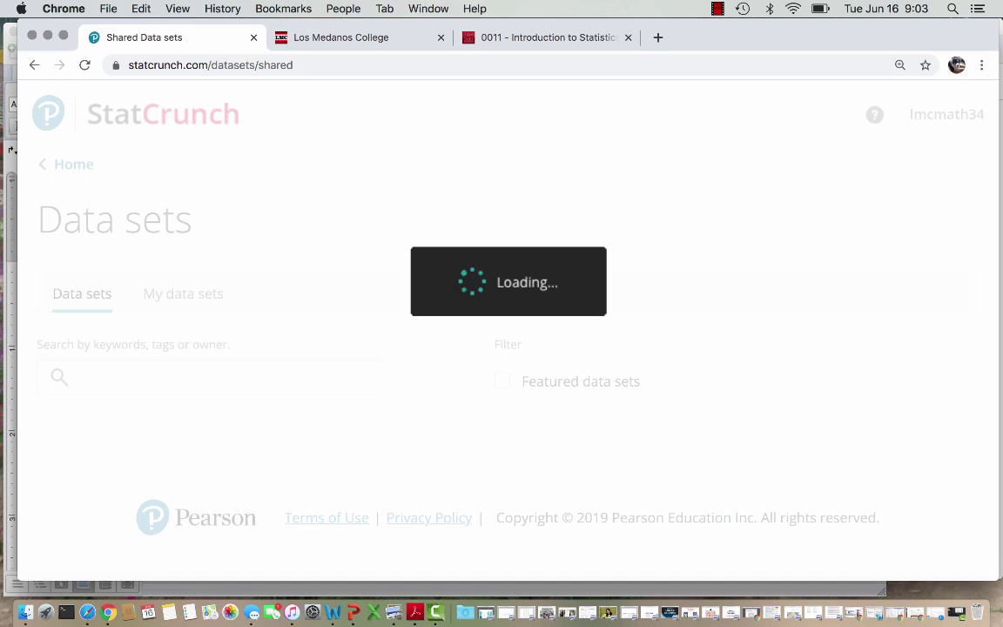
click(209, 377)
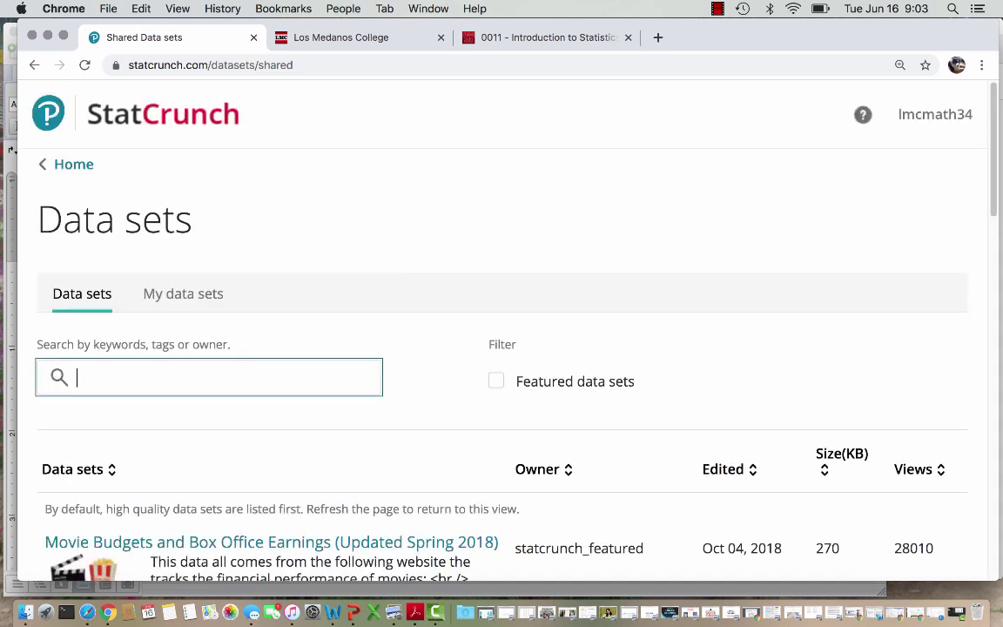
text(math 110 openintro)
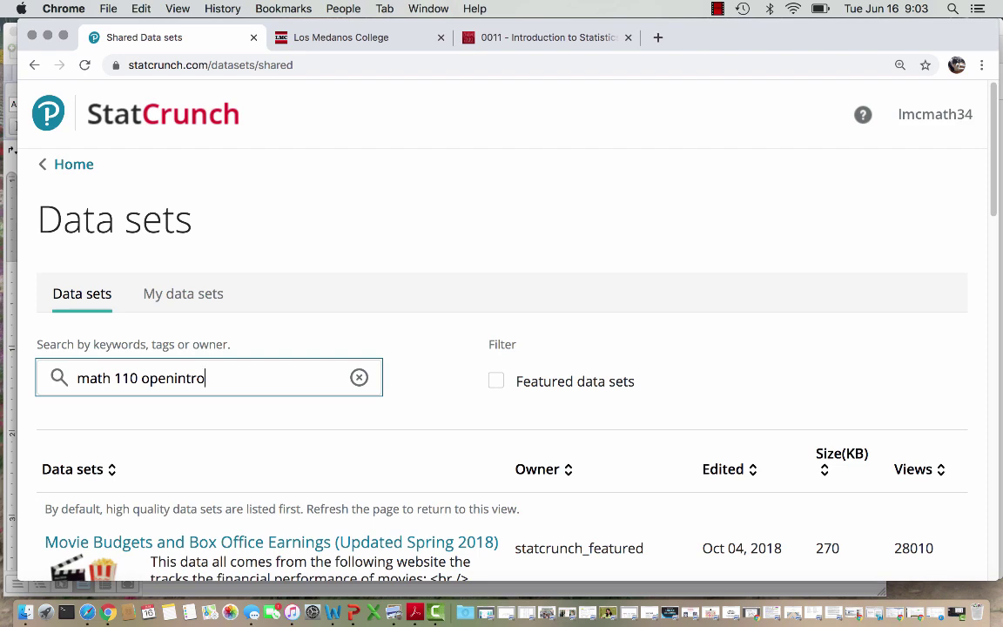
key(Return)
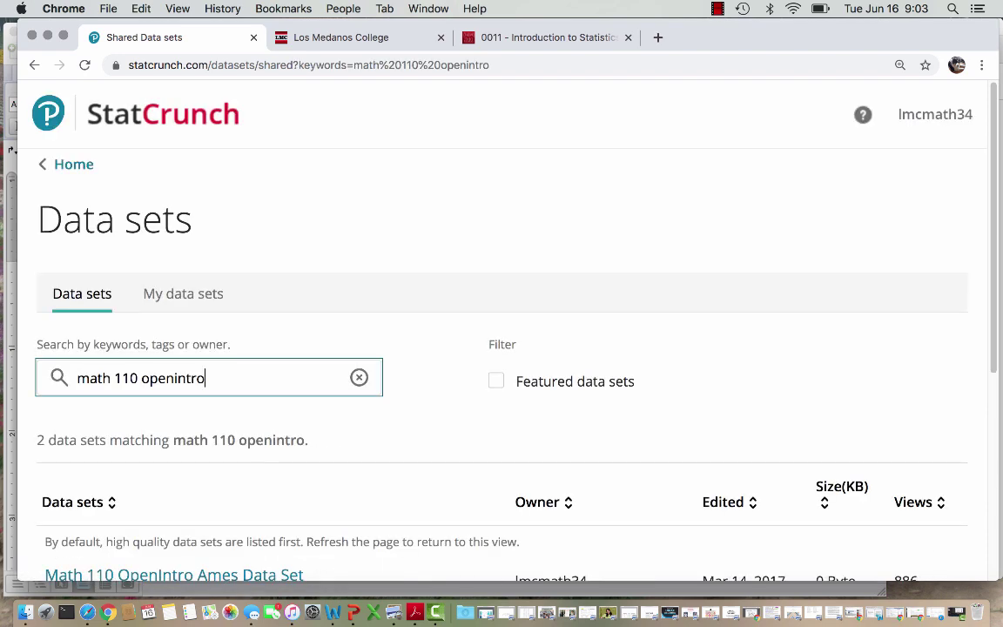
Step: Expand the description of the Math 110 OpenIntro email50 data set and open that data set
scroll(501, 348, down, 8)
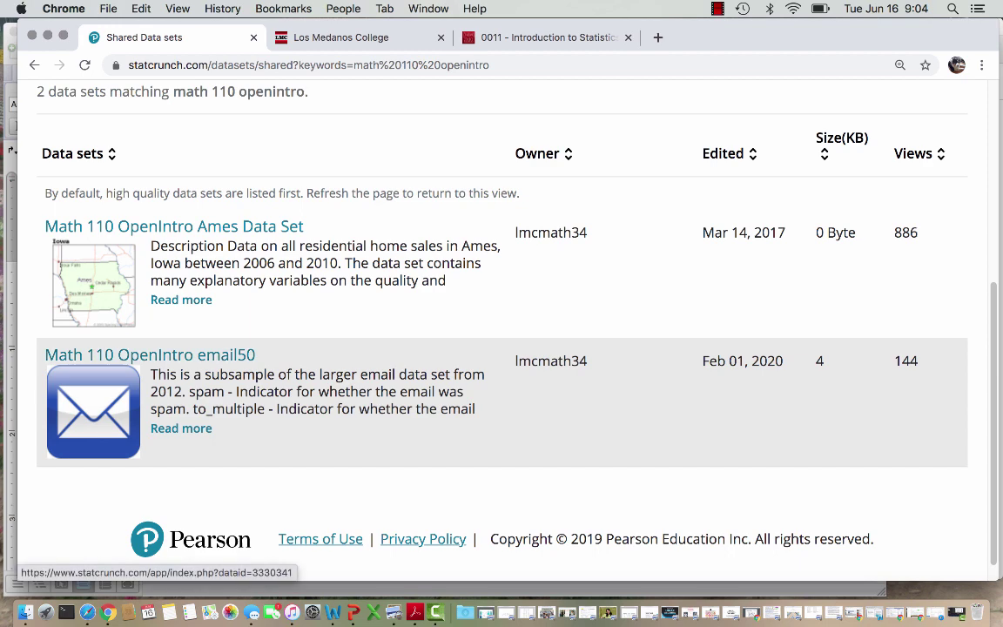
click(181, 428)
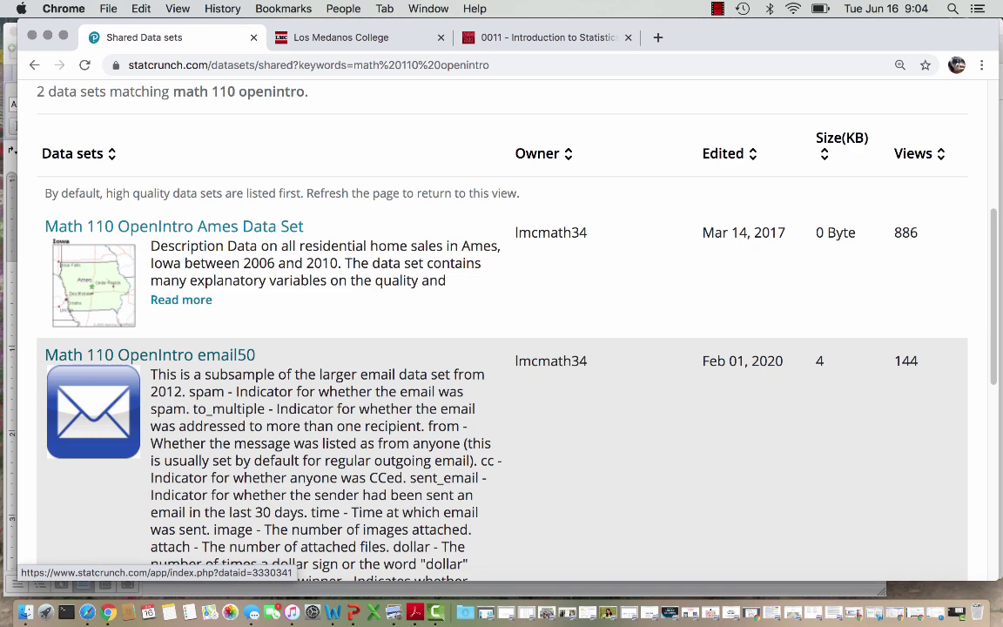
click(150, 356)
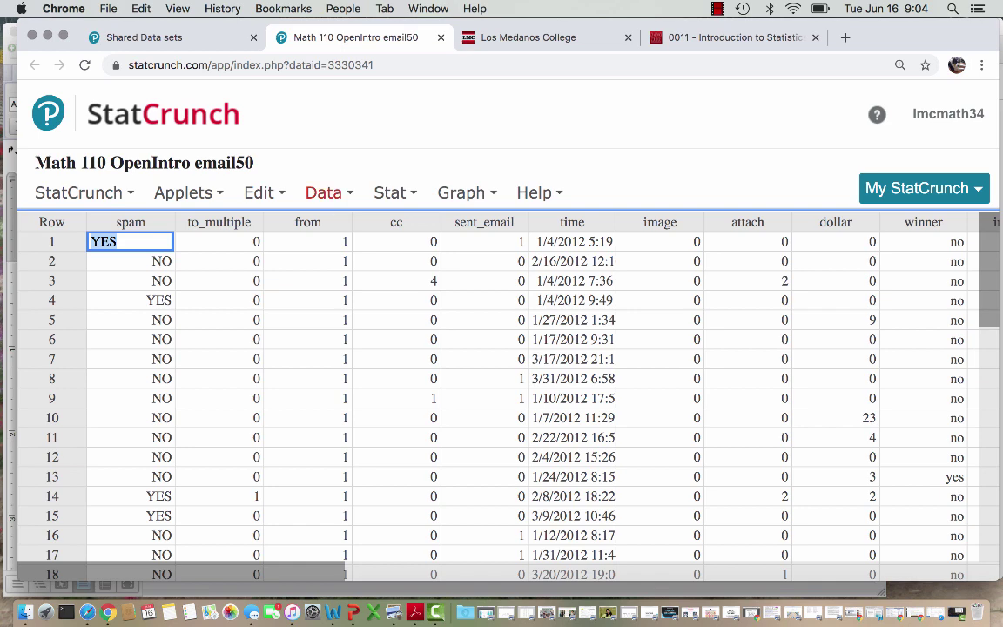
click(323, 193)
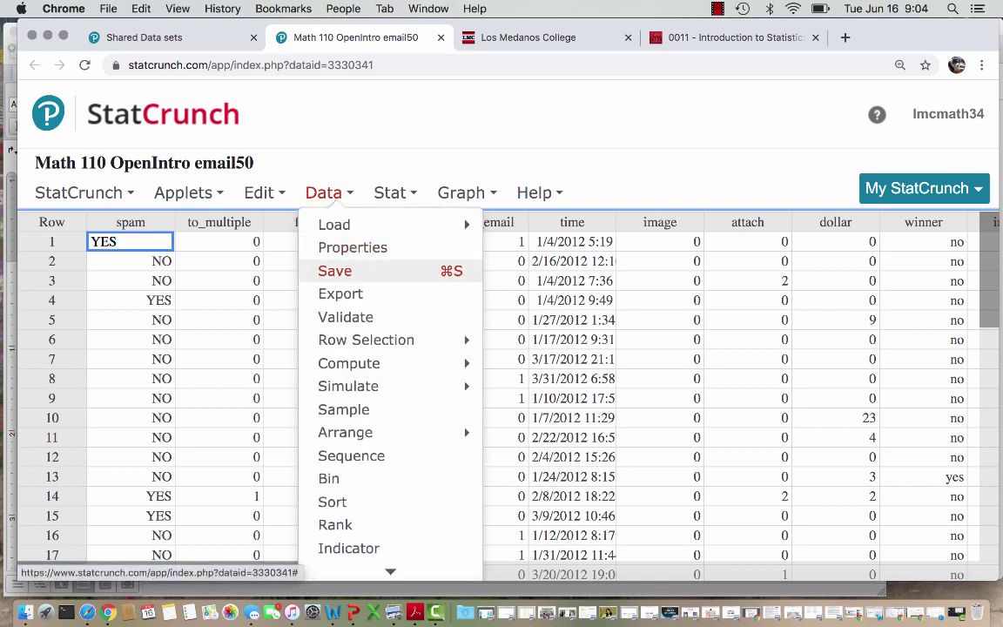
click(336, 269)
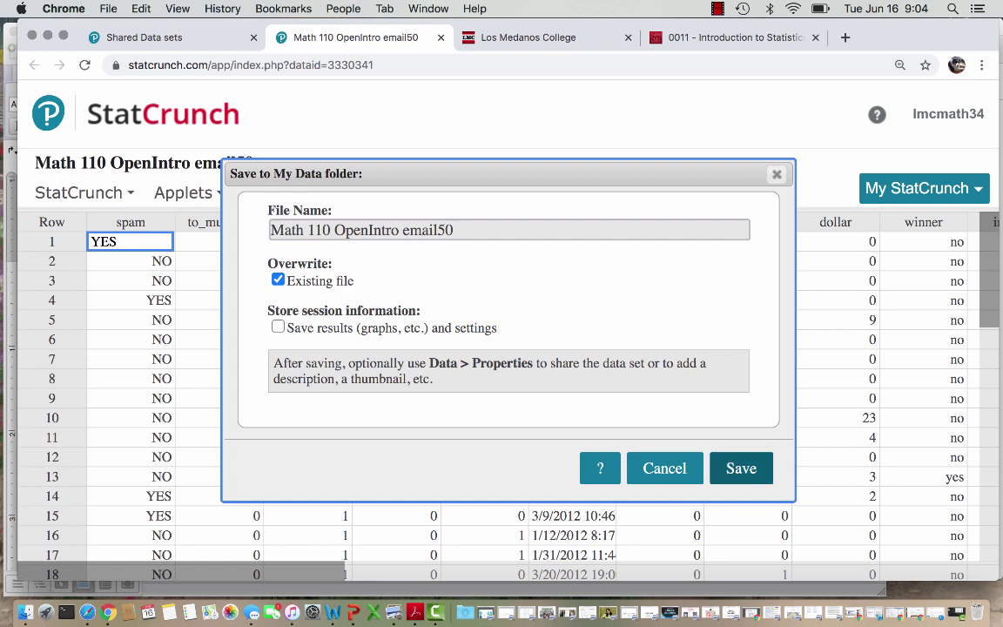
click(776, 174)
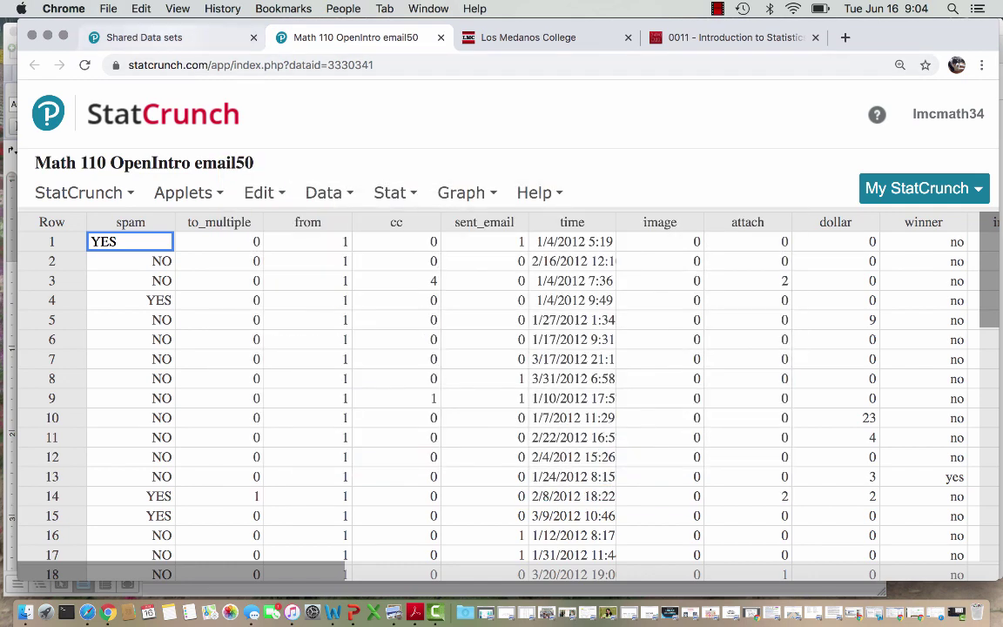
Step: View the account's own data sets from the StatCrunch home page and return to the email50 data table
click(145, 37)
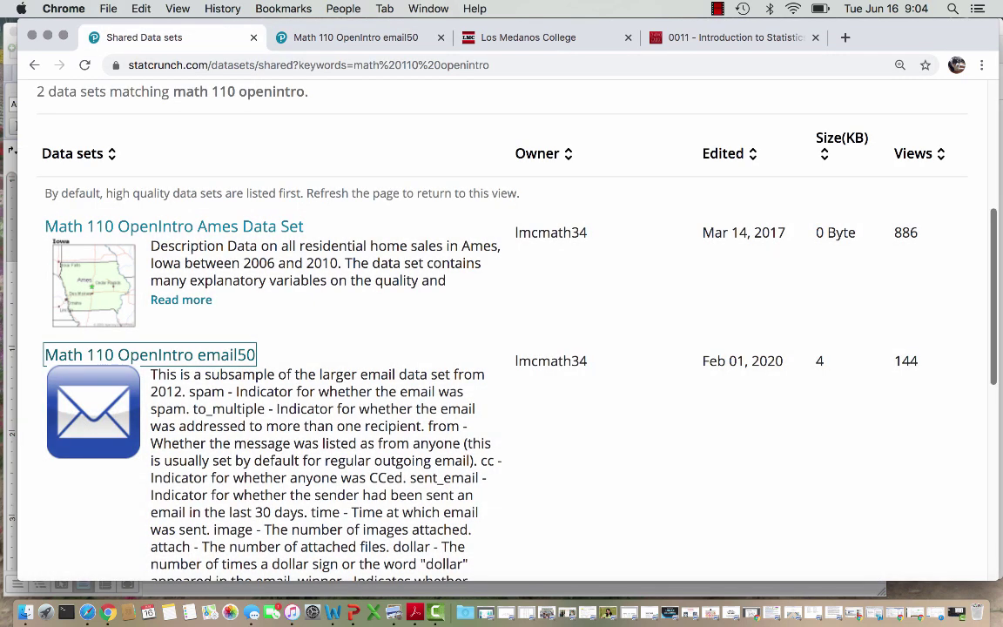
scroll(502, 331, up, 5)
click(213, 131)
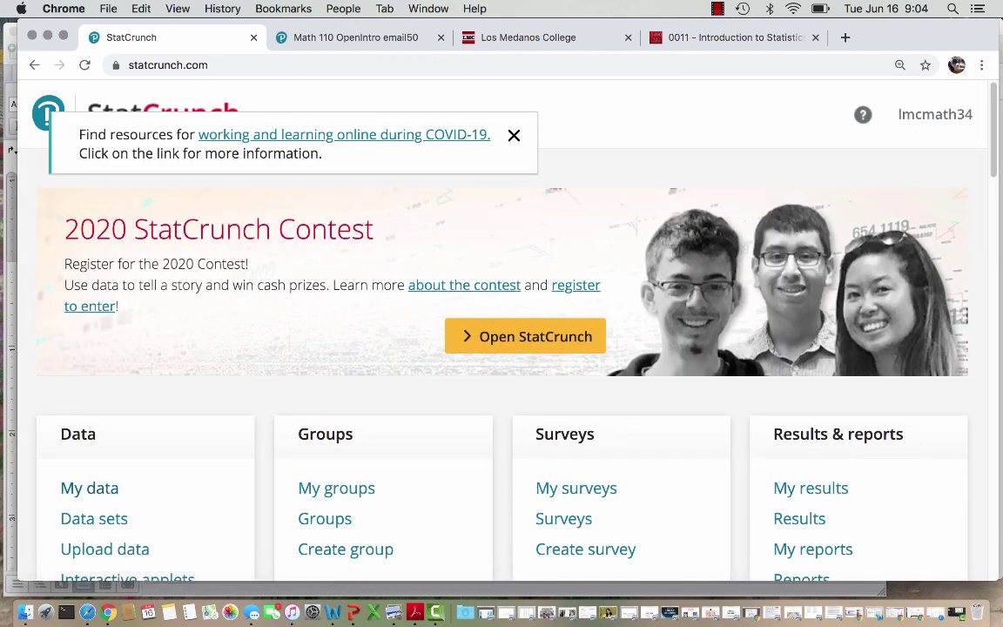
click(89, 488)
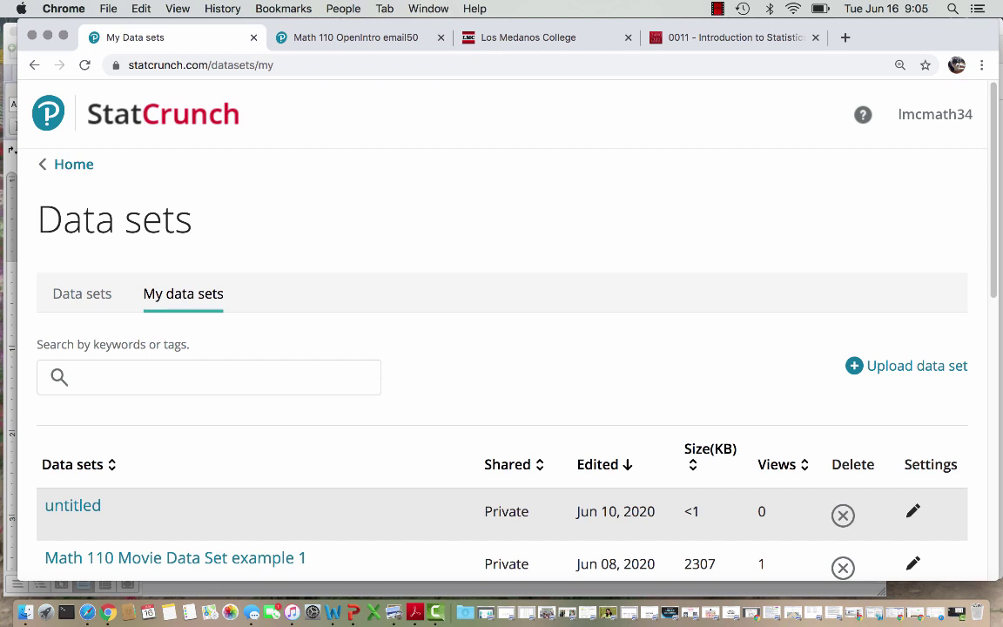
click(350, 37)
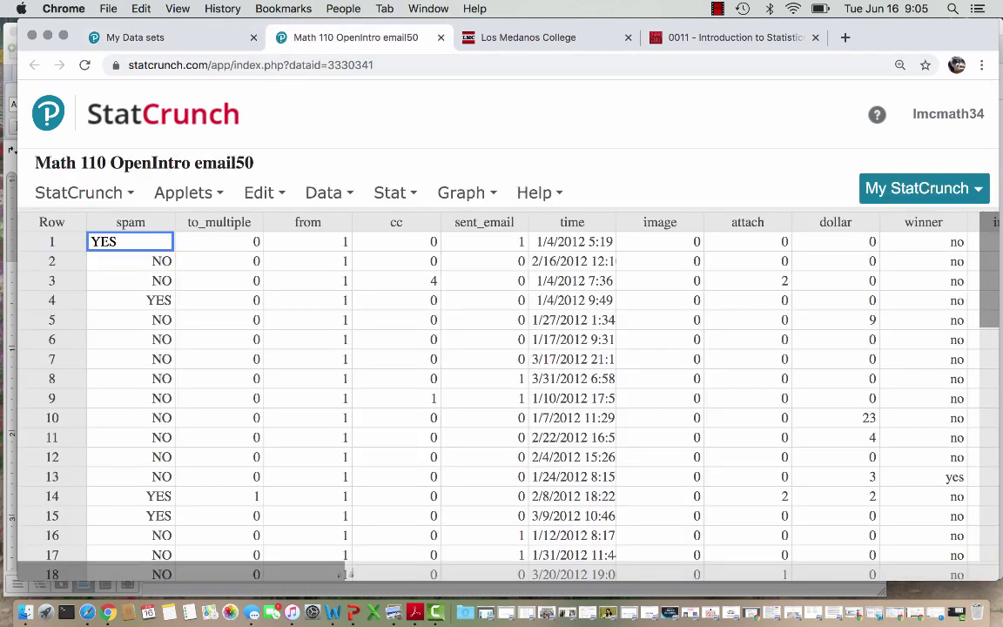
Step: Read question 1a in the Word assignment and locate the num_char and line_breaks columns in StatCrunch's email50 table
click(332, 612)
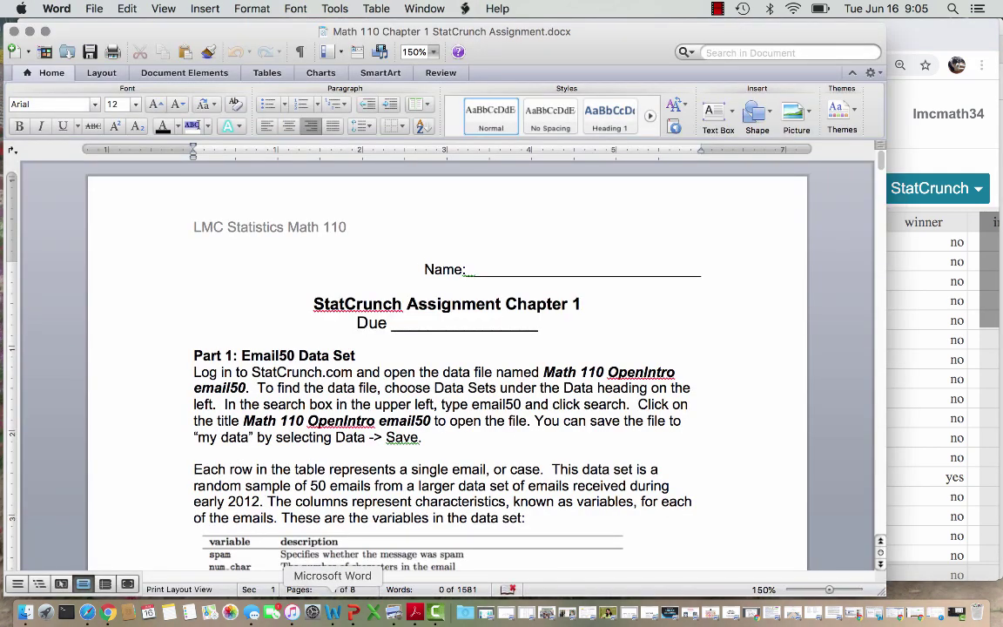
drag(881, 161, 881, 170)
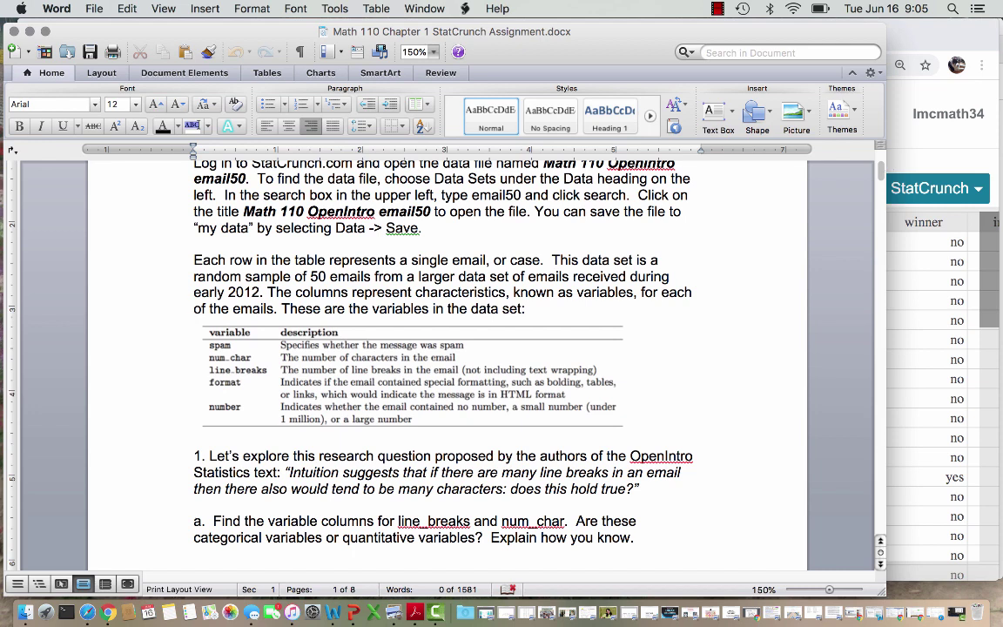
key(super+Tab)
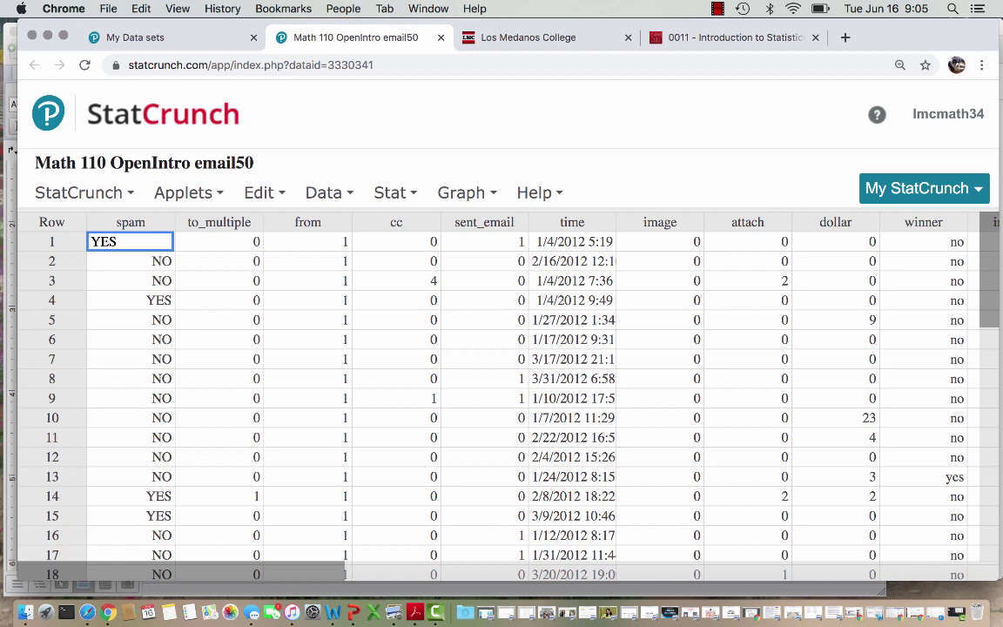
scroll(506, 400, right, 5)
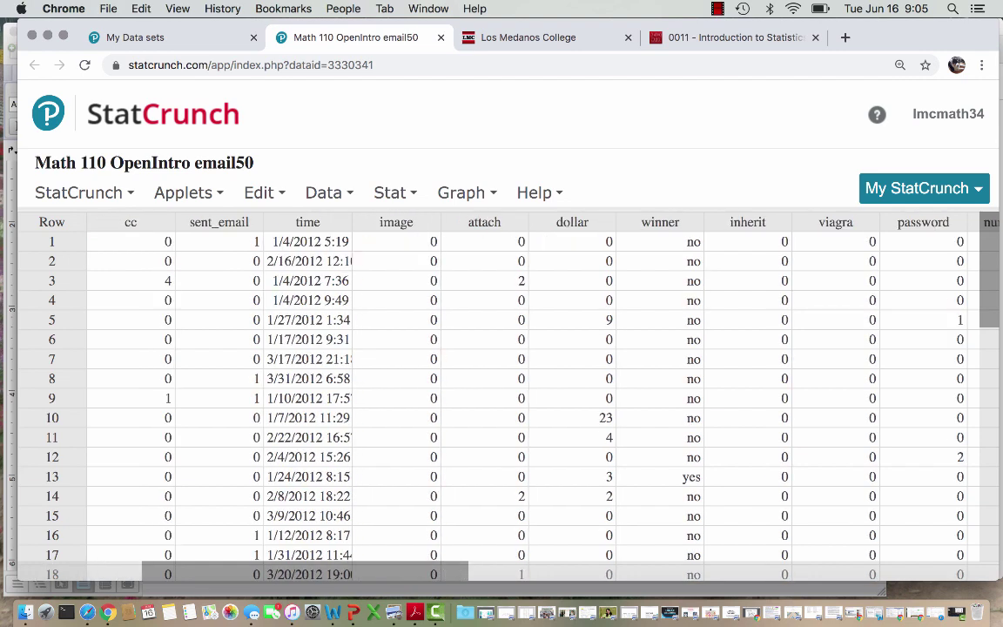
scroll(505, 400, right, 2)
scroll(505, 400, right, 5)
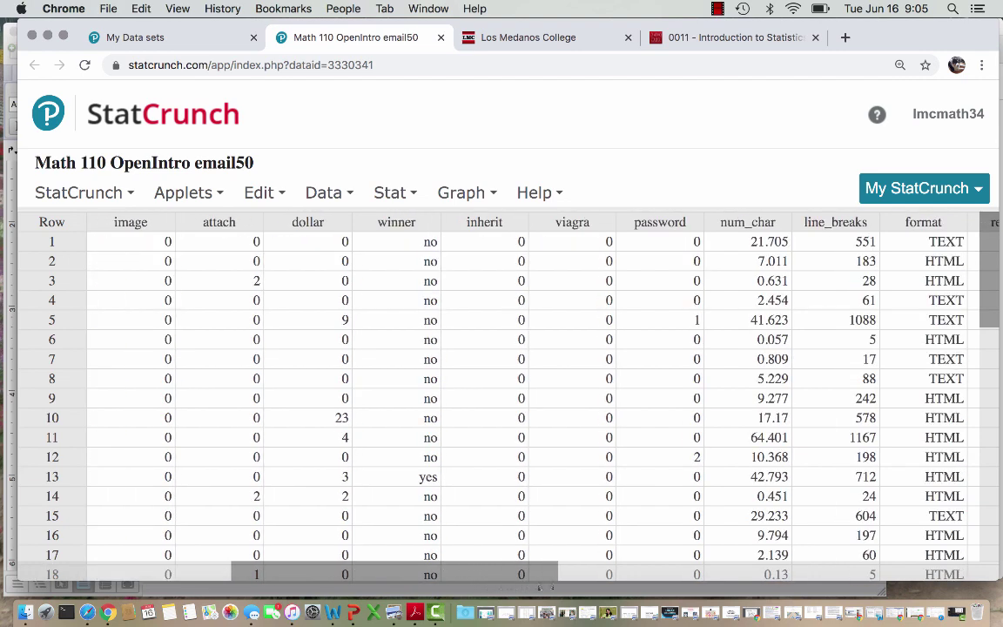
scroll(505, 401, right, 1)
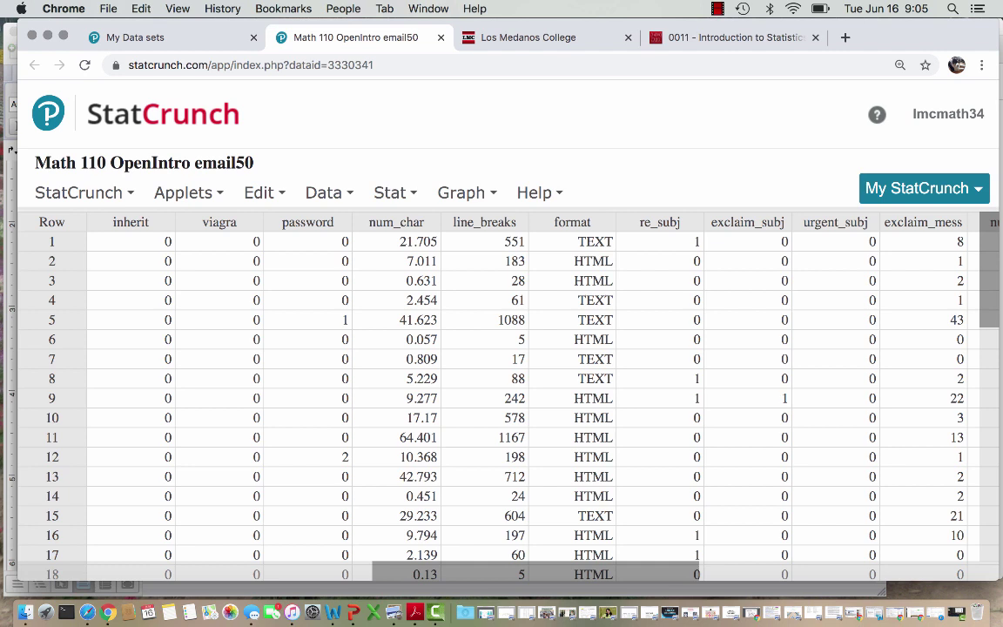
Step: Review the variable descriptions in the email50 data set's properties and close them
click(324, 192)
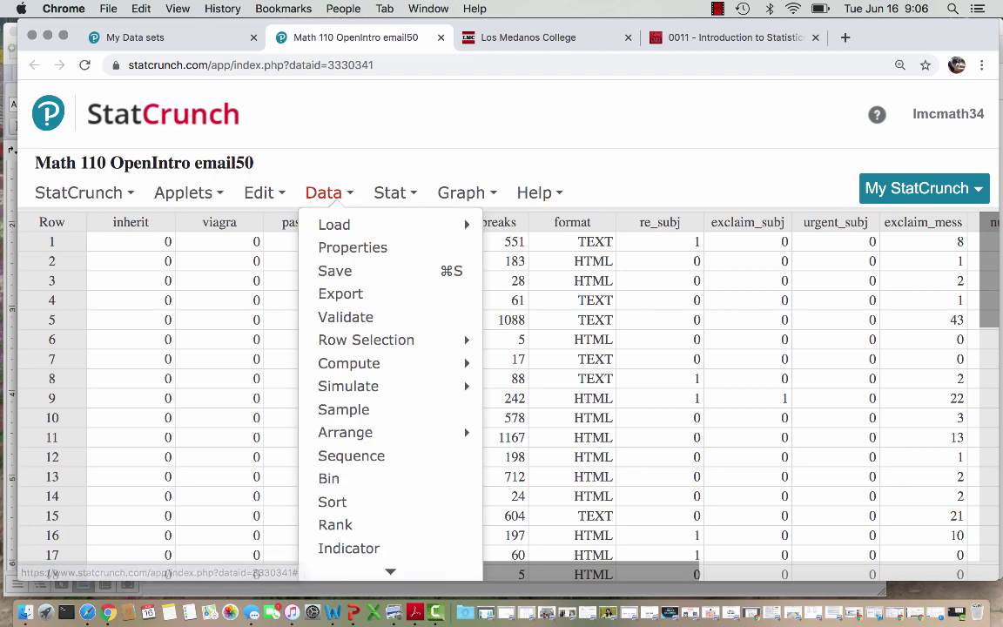
click(353, 248)
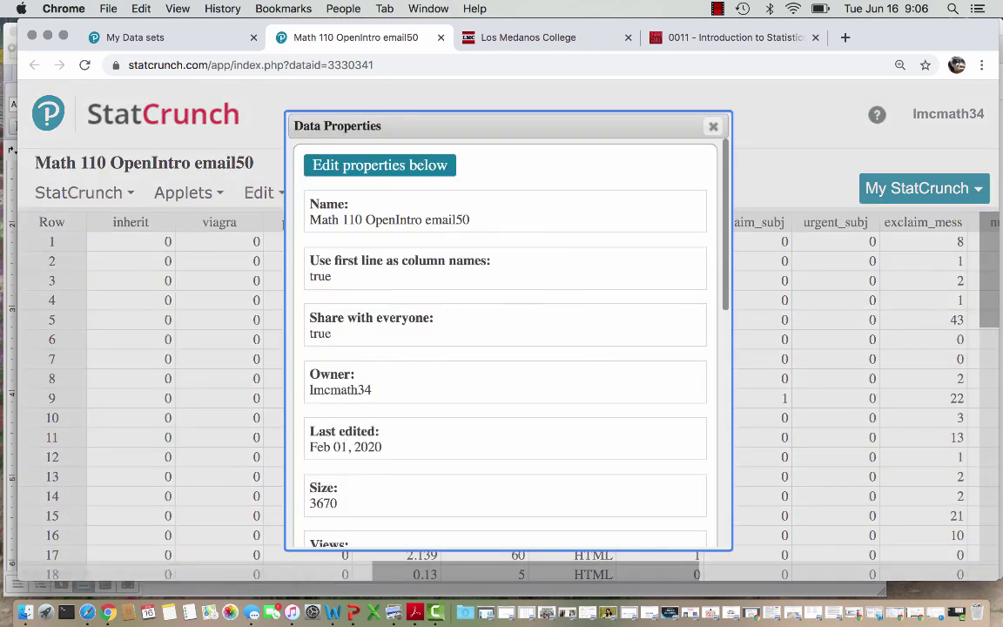
scroll(508, 340, down, 10)
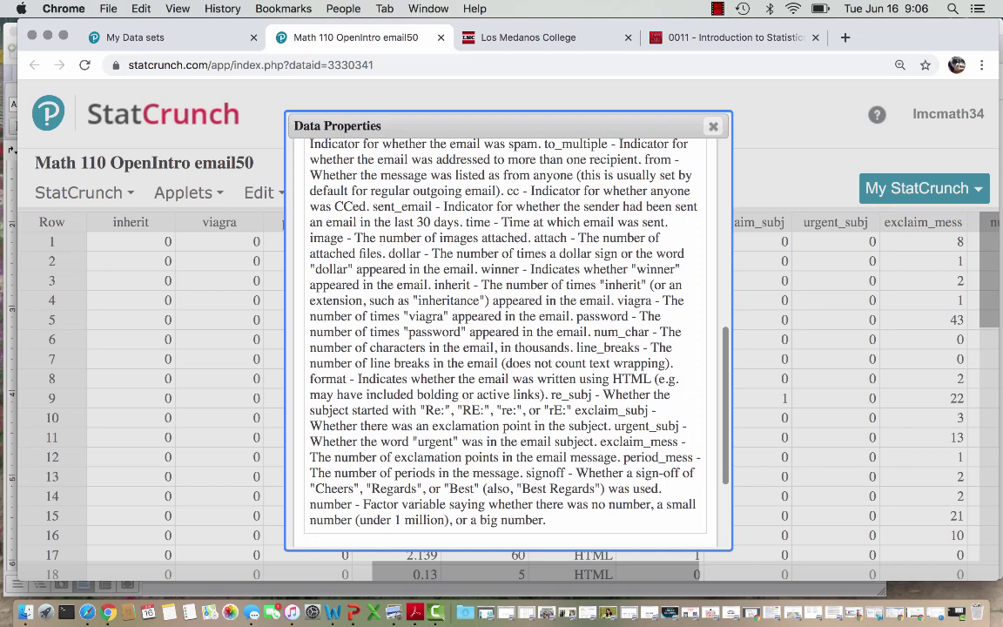
click(713, 127)
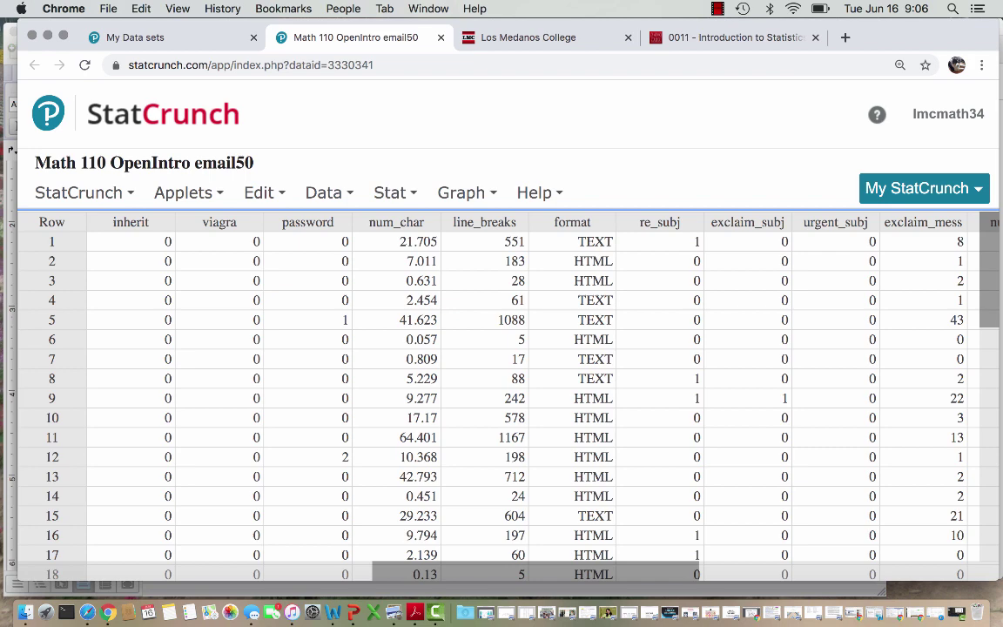
Step: Switch to the Word assignment and read the research question with parts a and b about the scatter plot
click(410, 588)
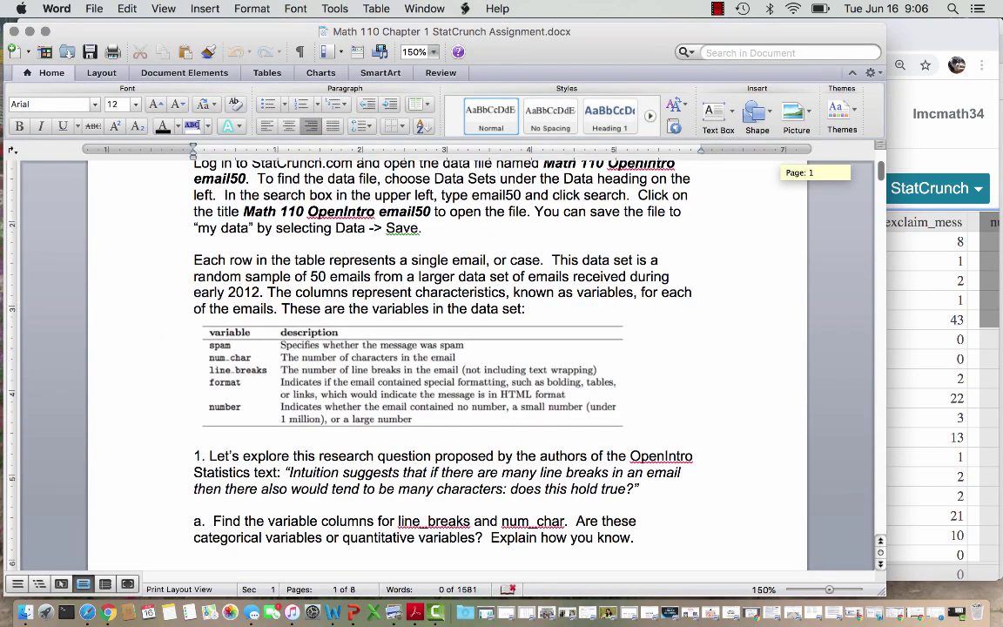
scroll(488, 366, down, 5)
scroll(488, 366, down, 4)
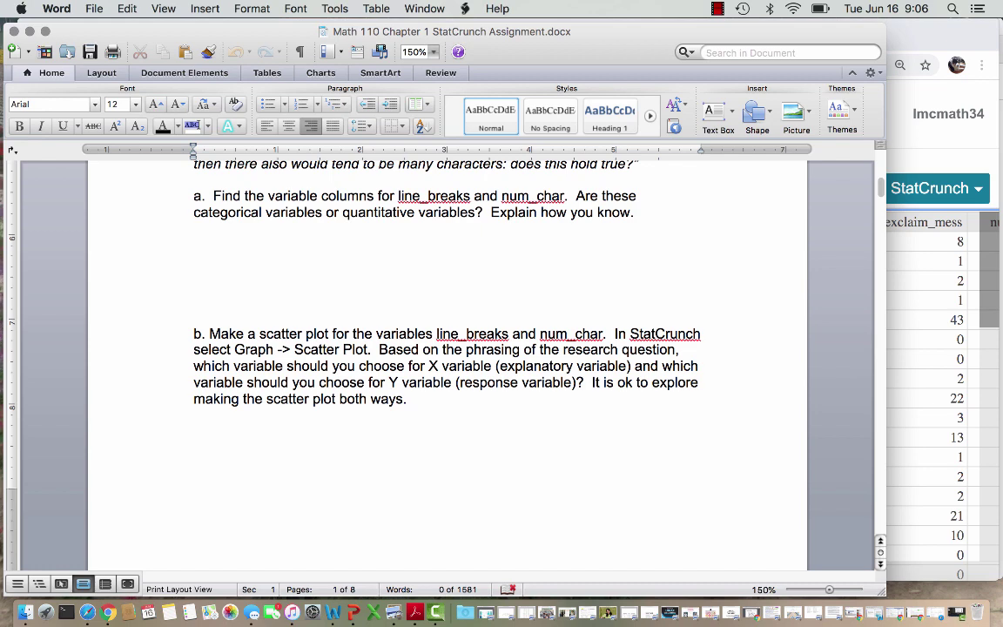
scroll(446, 349, up, 3)
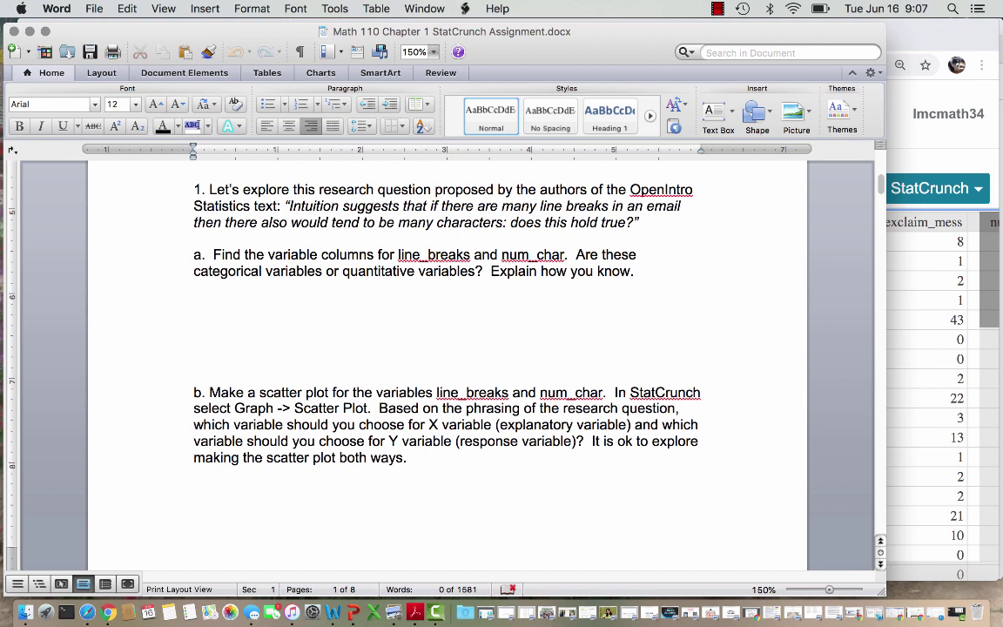
Step: In StatCrunch, start a scatter plot of the email50 data with line_breaks as X variable and num_char as Y variable
key(super+Tab)
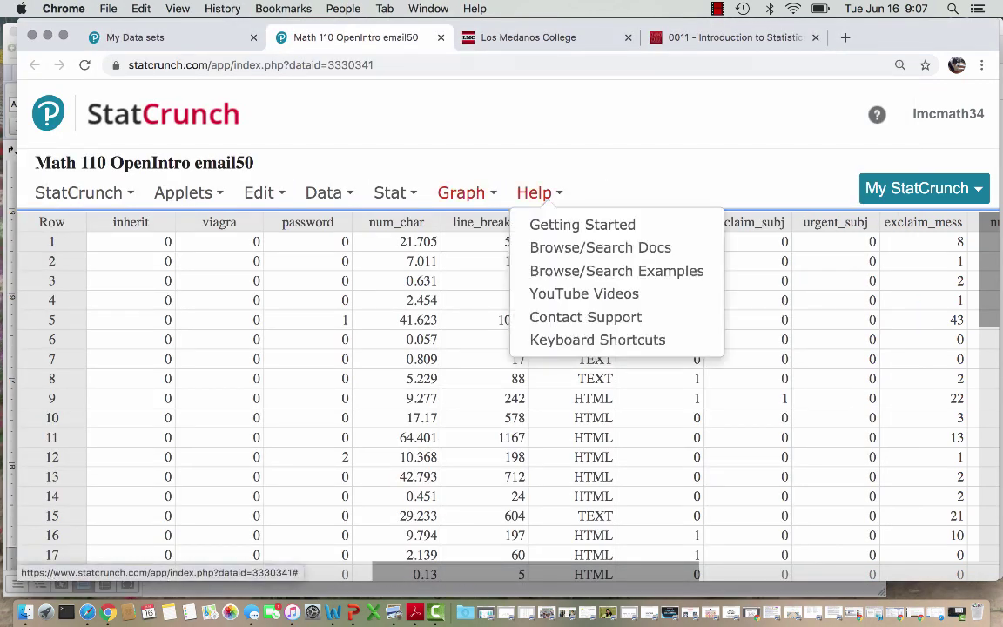
mouse_move(467, 193)
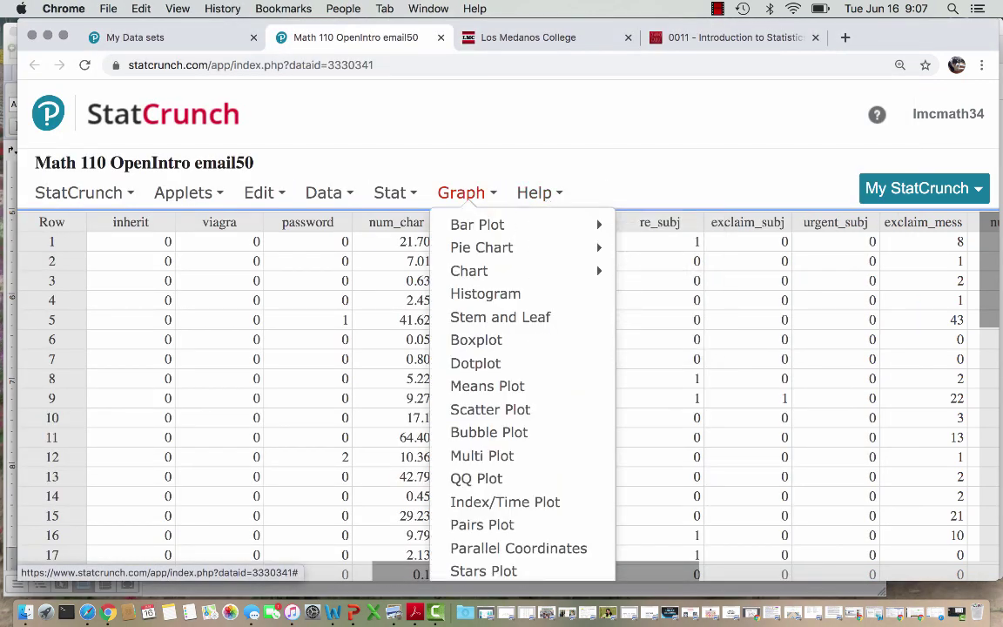
click(490, 409)
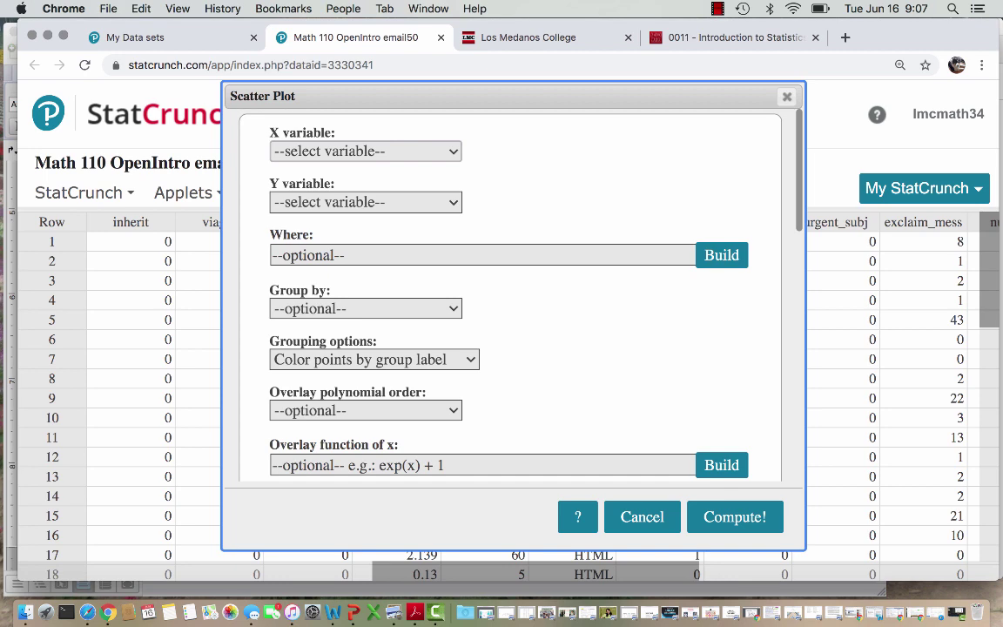
click(365, 151)
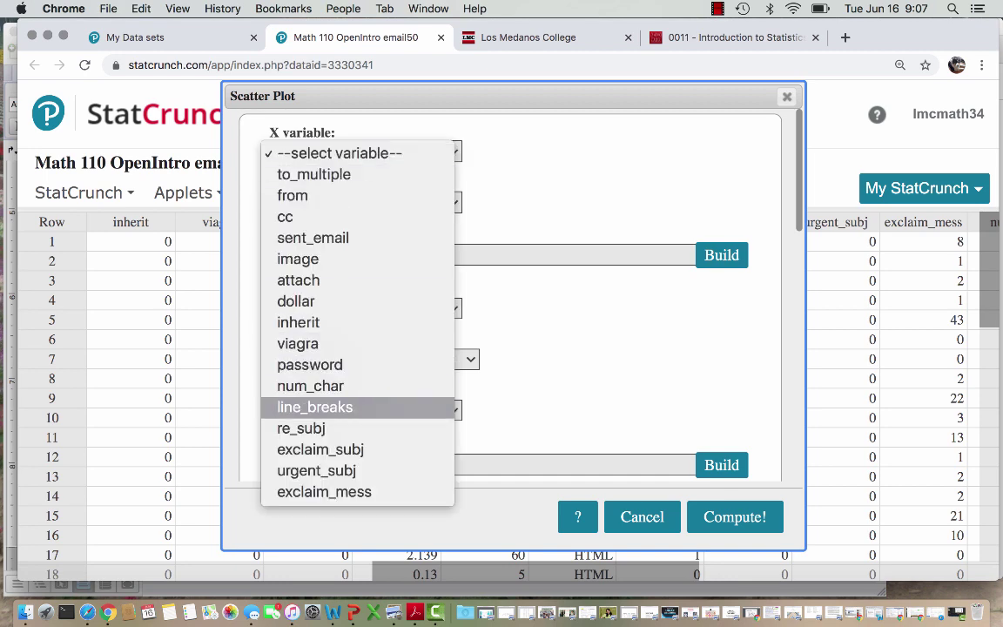
click(314, 407)
click(366, 202)
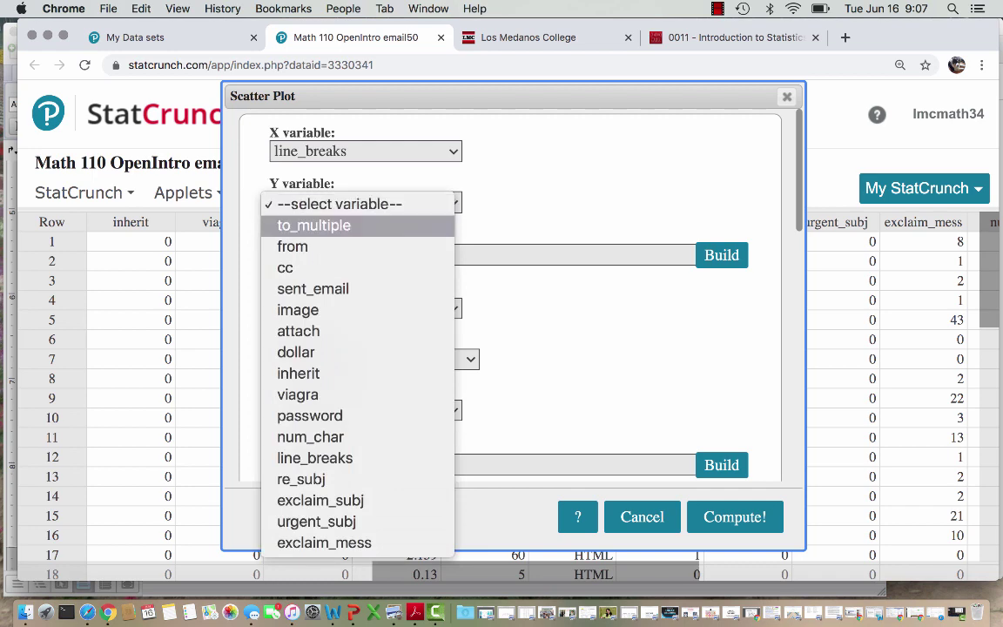
click(310, 436)
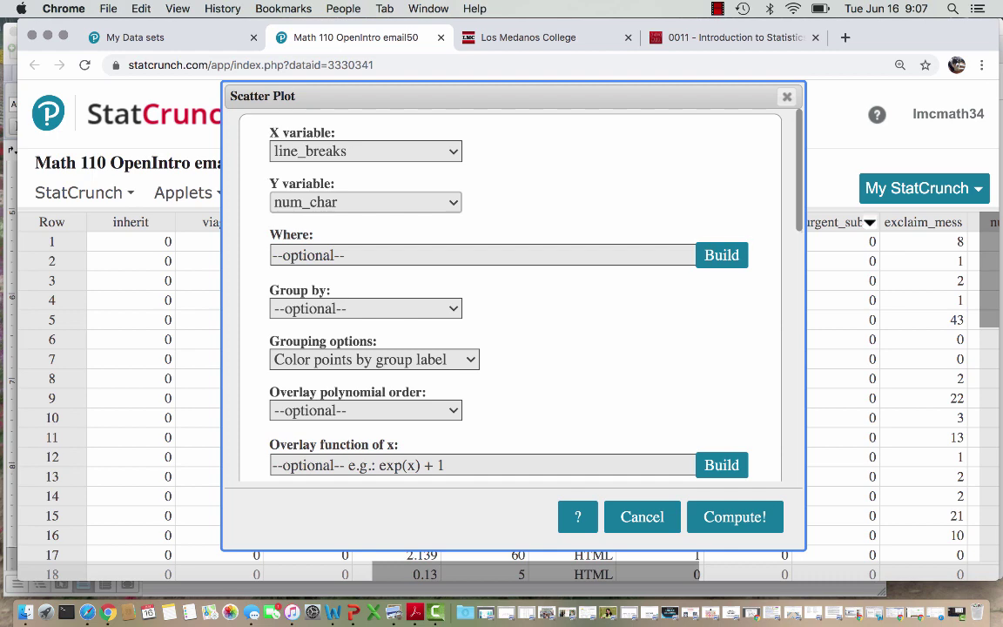
Step: Label the scatter plot's X-axis "Line Breaks" and compute the graph
scroll(511, 296, down, 2)
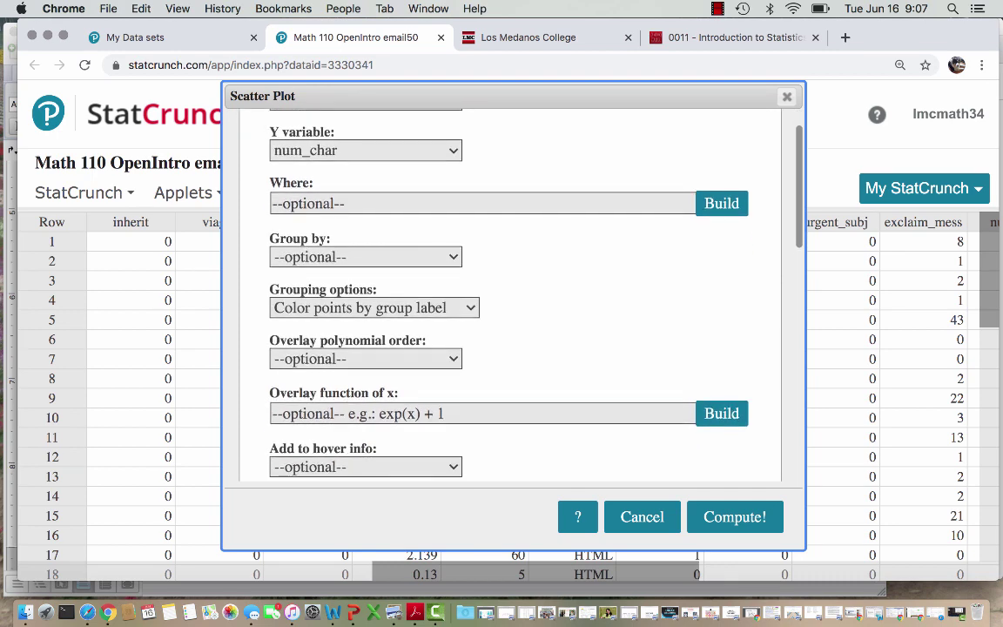
scroll(512, 296, down, 3)
scroll(511, 296, down, 8)
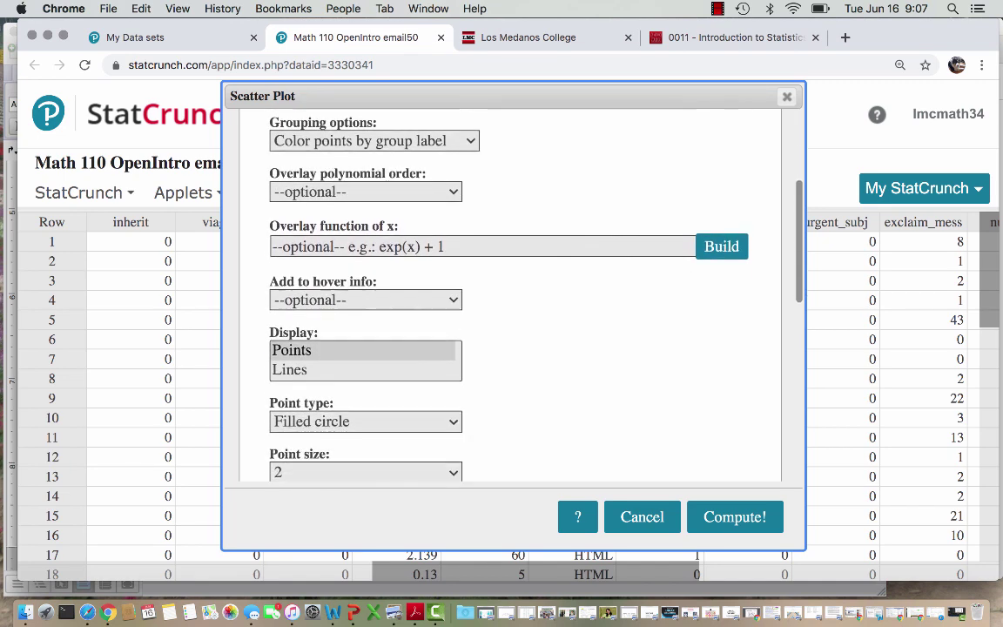
scroll(511, 296, down, 5)
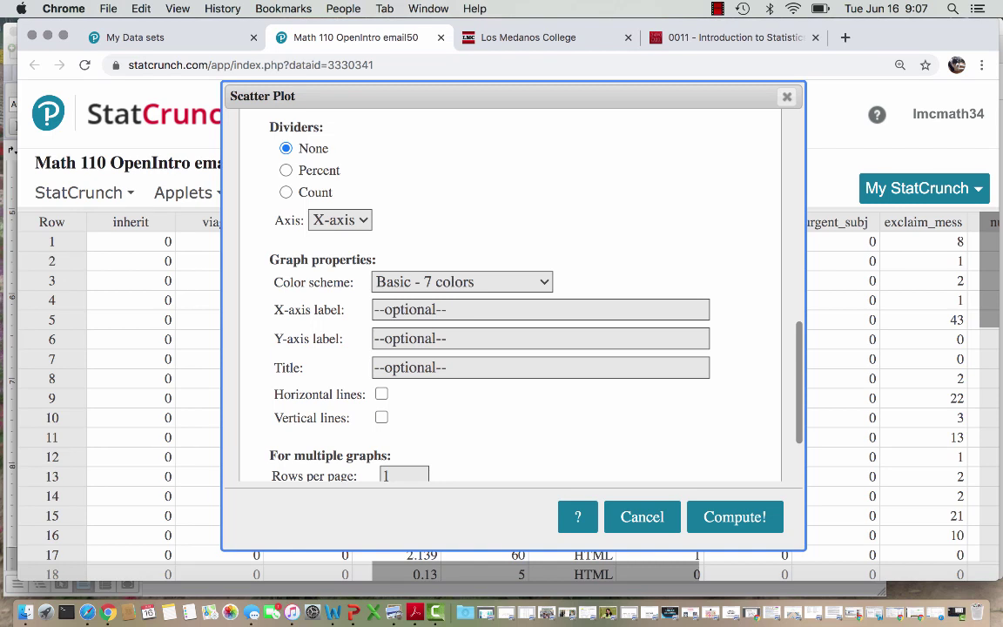
click(409, 310)
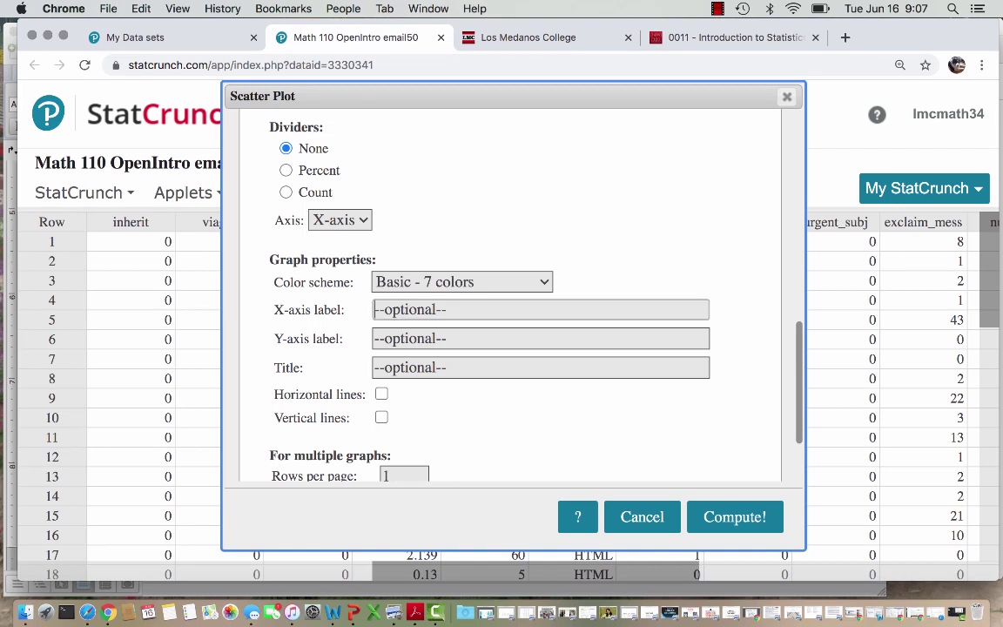
text(Line Breaks)
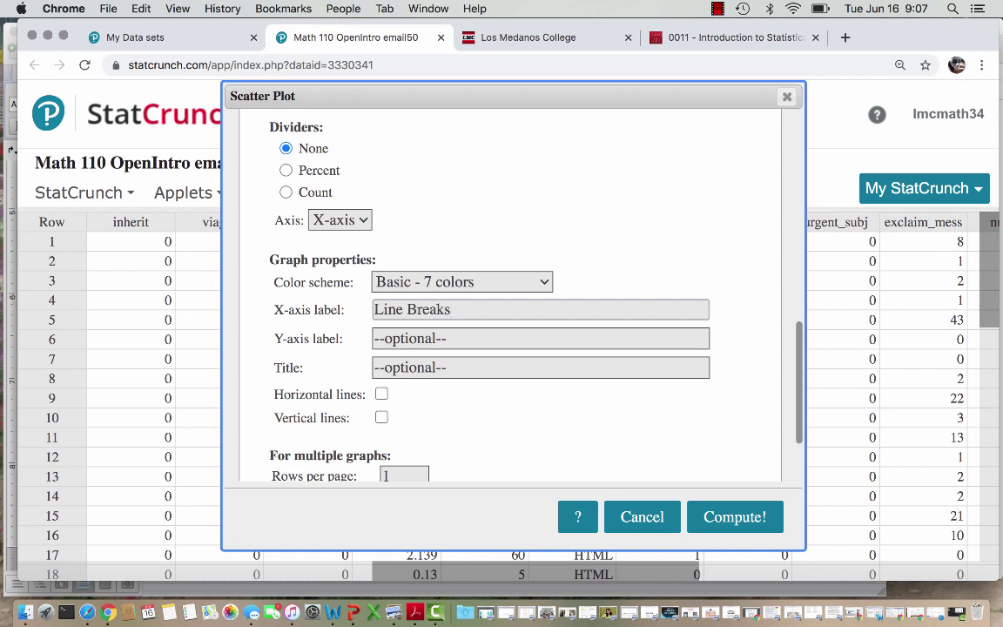
click(735, 517)
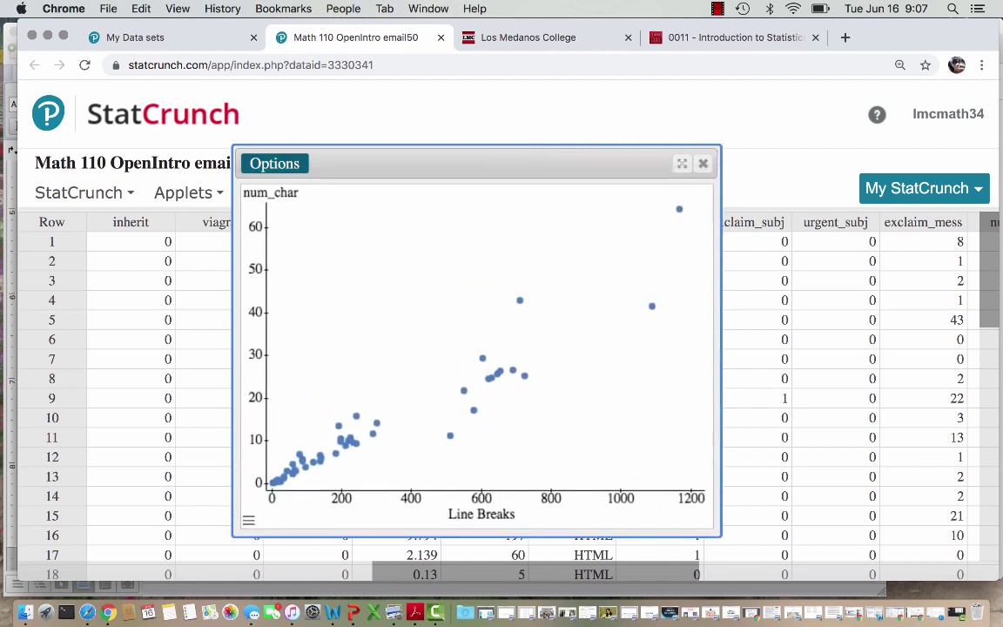
Step: Save the scatter plot result under the title "Scatter Plot question b Chapter 1"
click(274, 163)
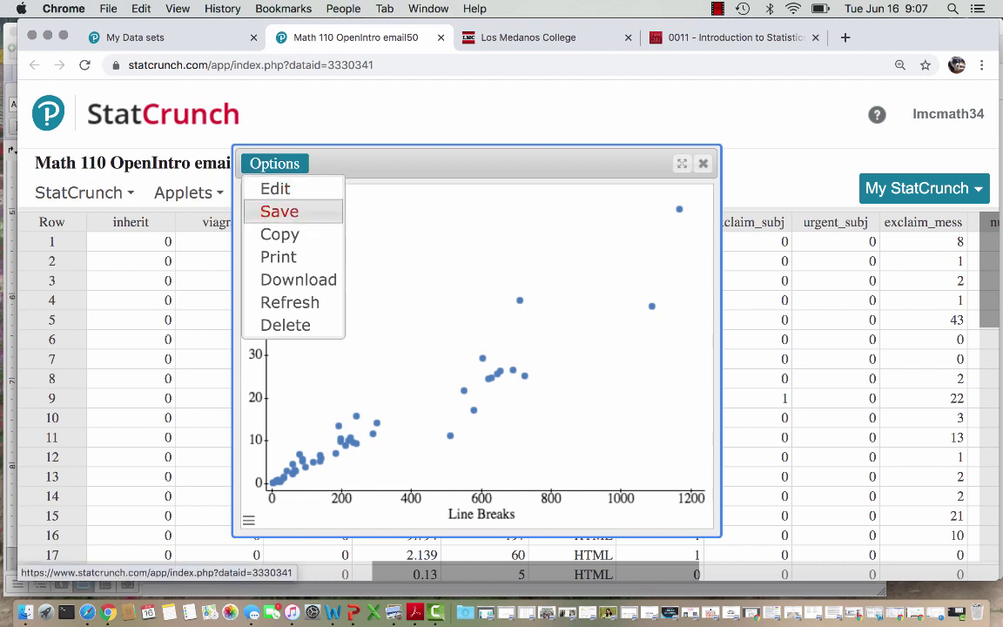
click(280, 212)
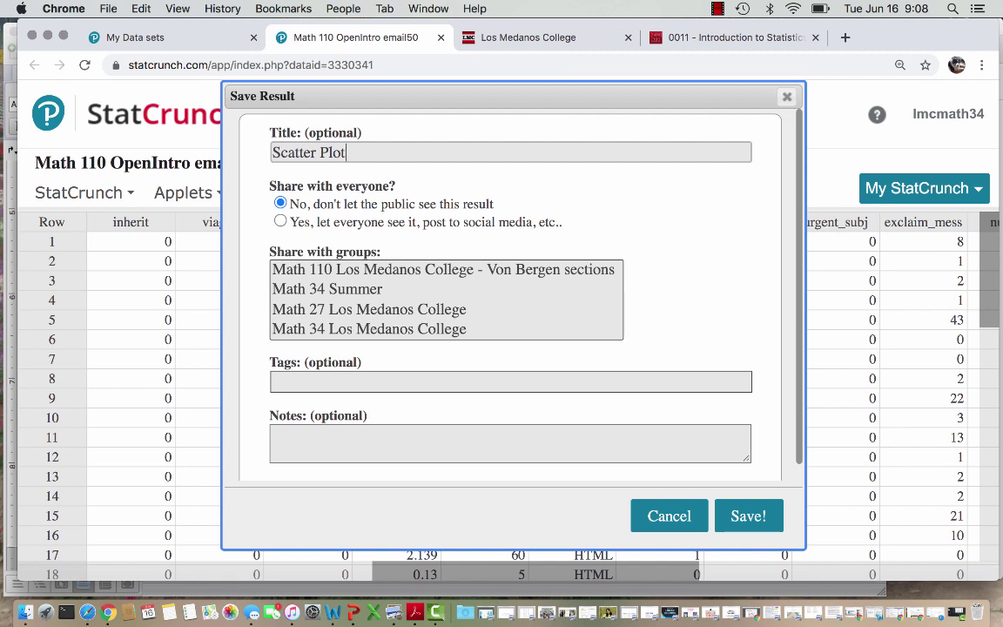
text(question b Chapter)
text(1)
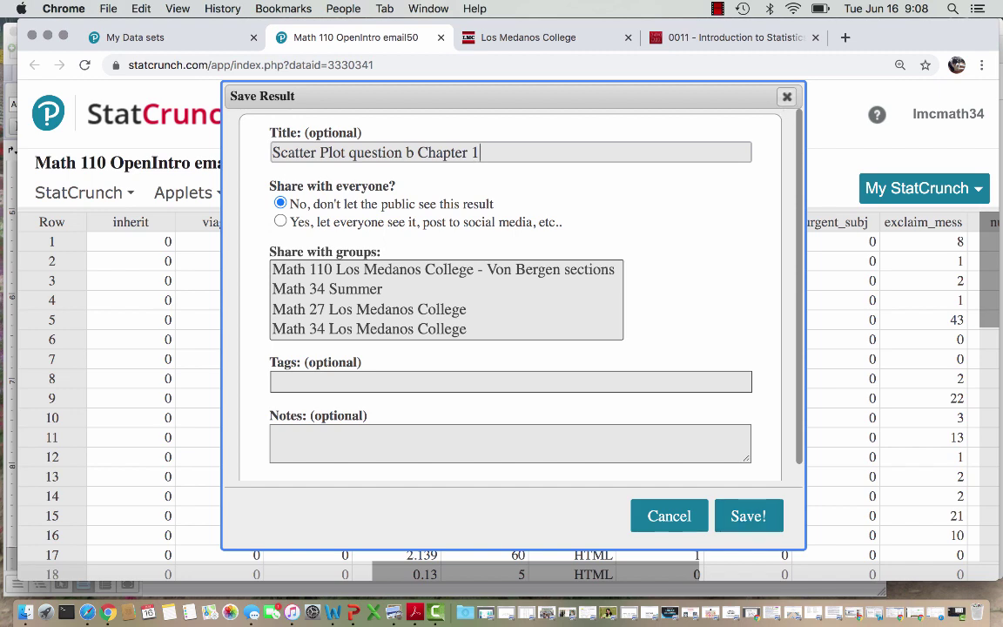
key(Return)
click(274, 163)
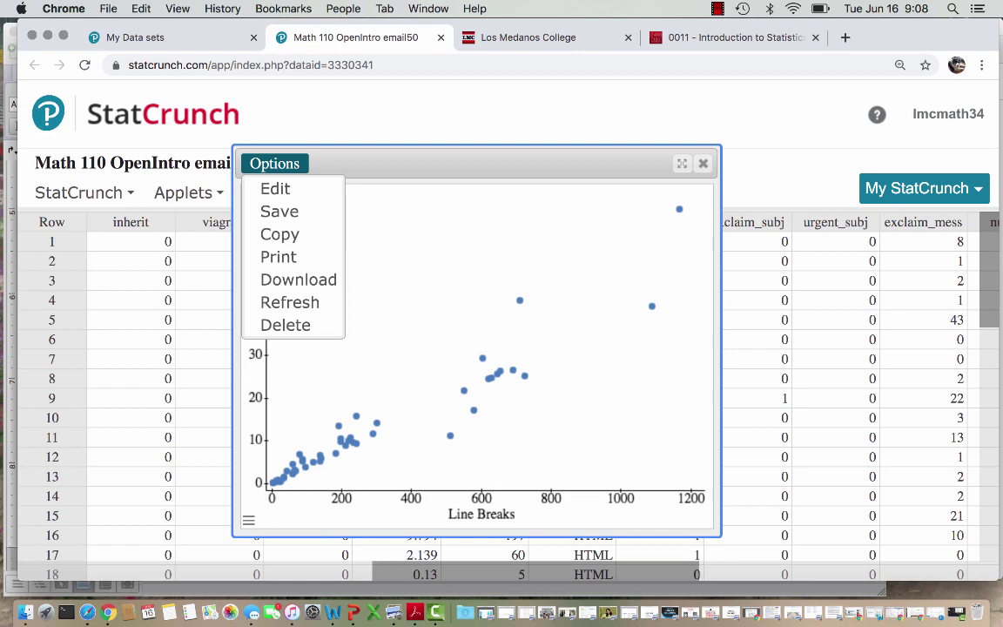
click(298, 279)
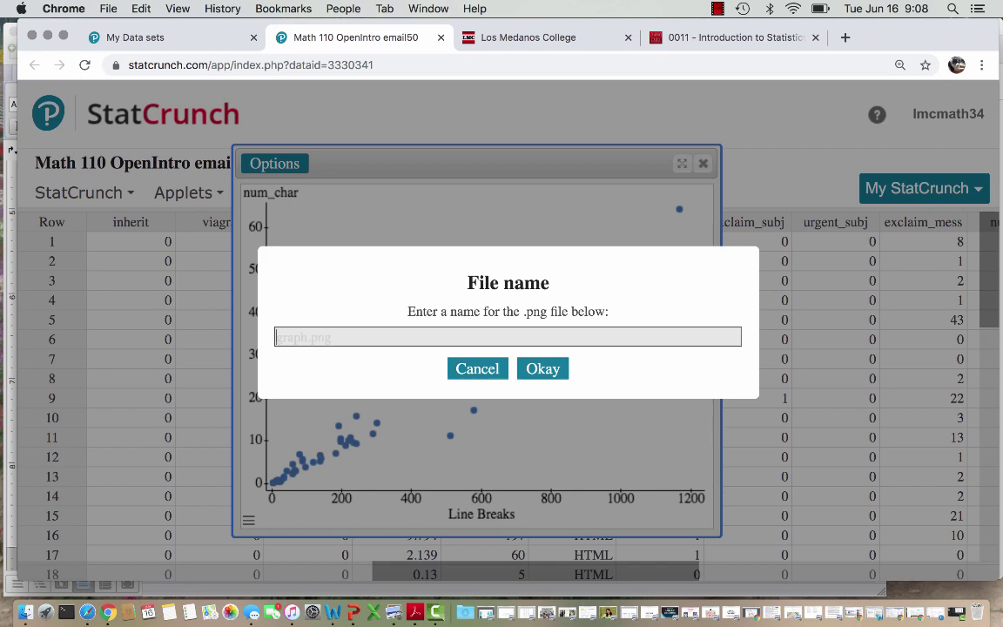
click(496, 371)
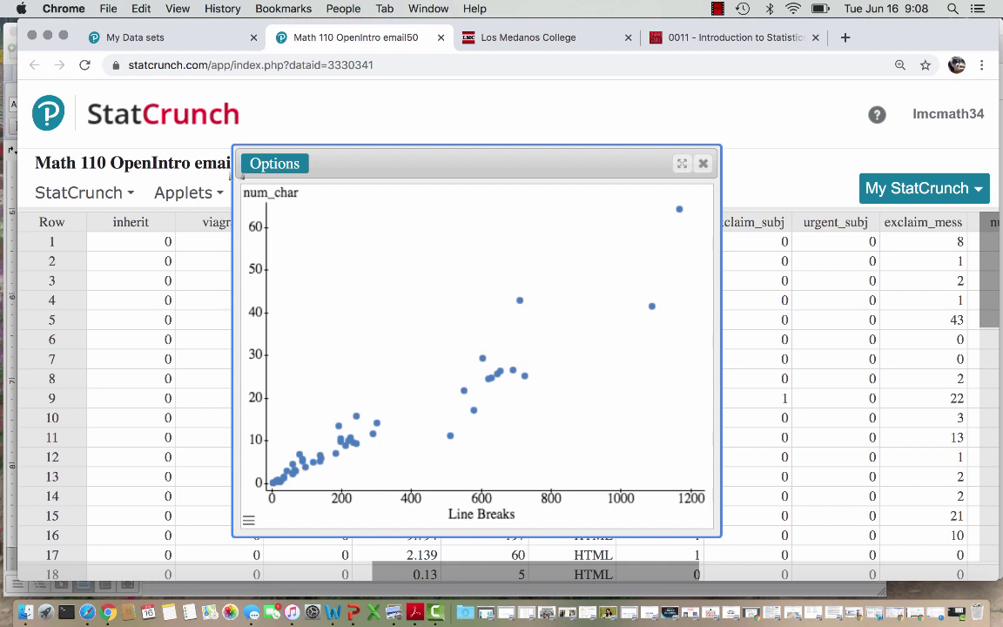
Step: Mark out the scatter plot area for a screenshot and read questions c and d in the Word assignment
mouse_move(220, 165)
mouse_down()
mouse_move(564, 446)
mouse_move(653, 476)
mouse_move(656, 492)
mouse_up()
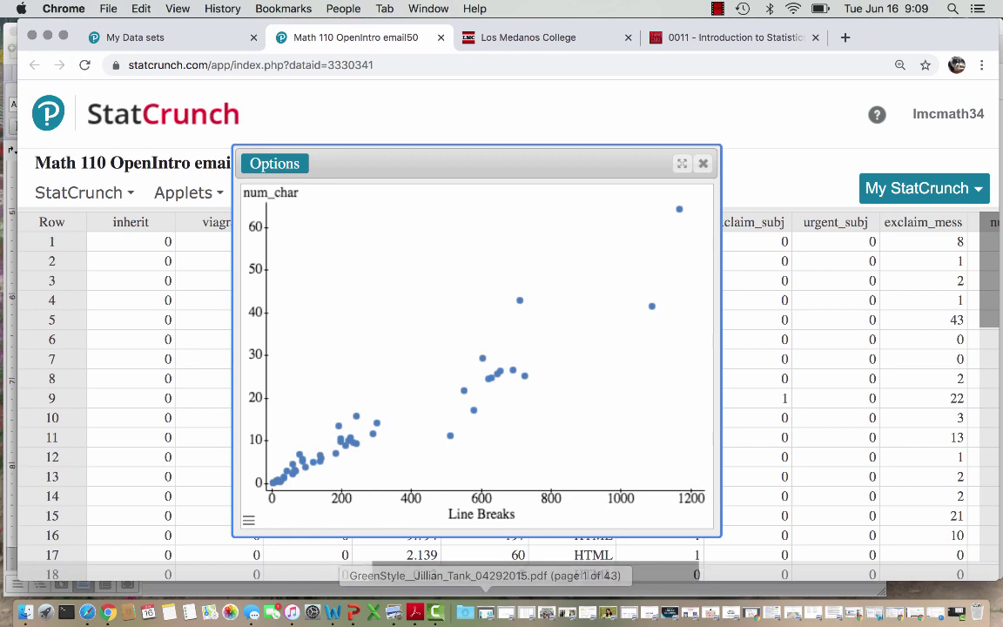
click(483, 591)
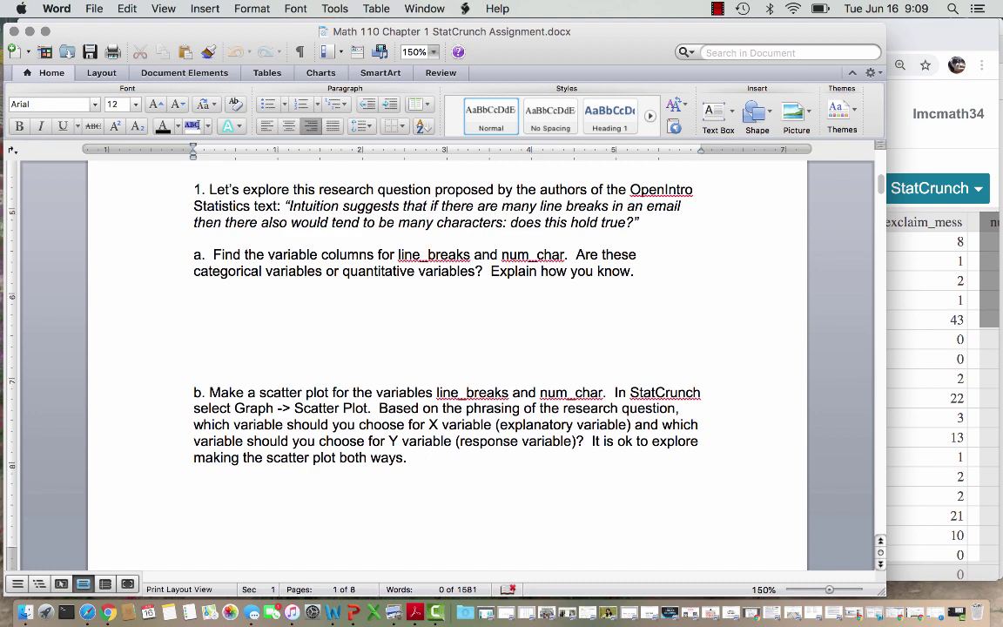
drag(881, 184, 881, 209)
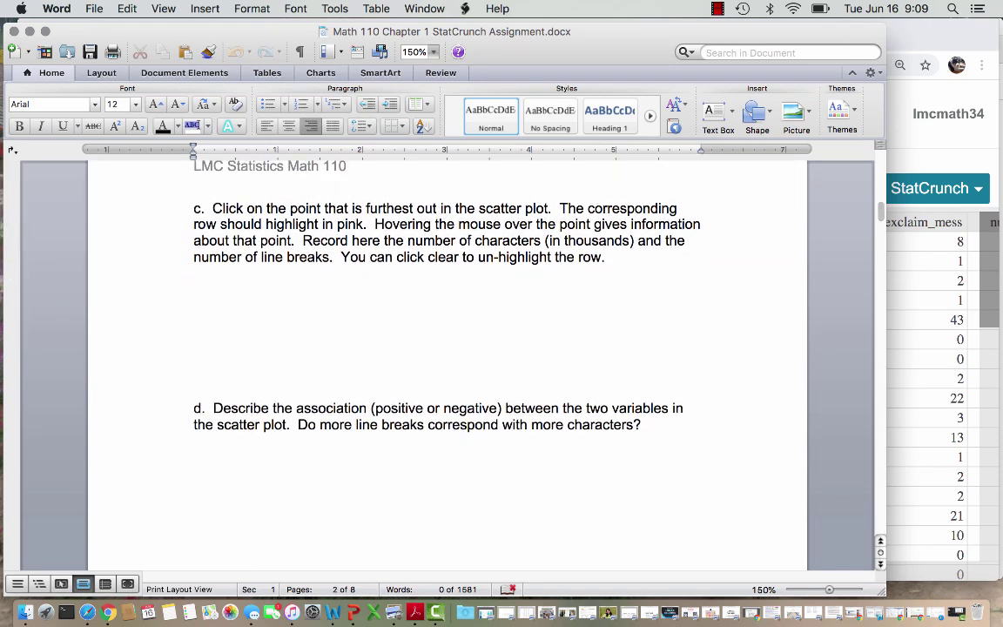
Step: Back in StatCrunch, inspect the furthest-out point of the scatter plot, highlight its row in the table and close the graph
key(super+Tab)
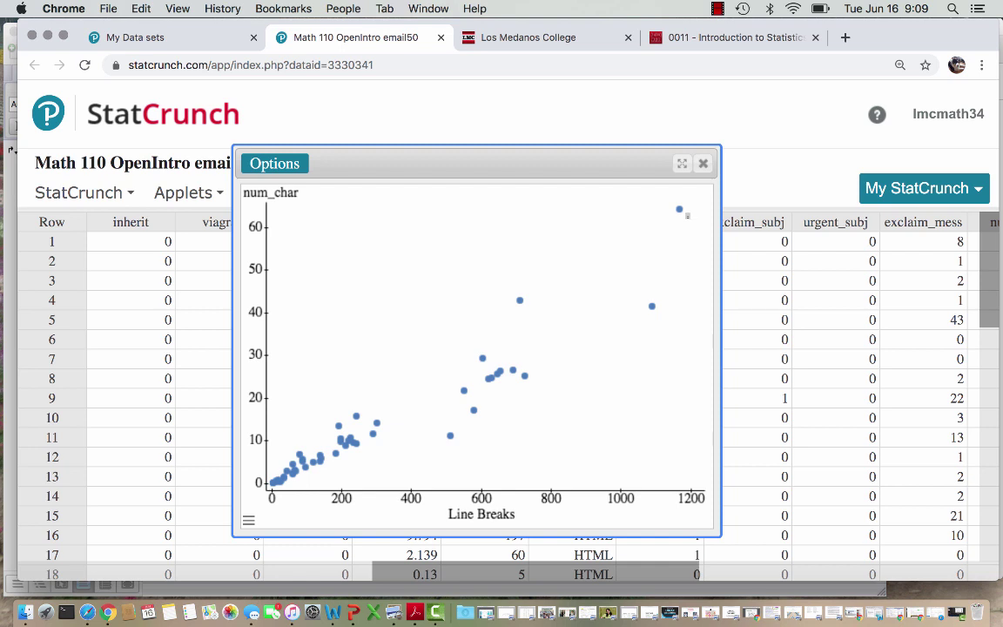
mouse_move(687, 215)
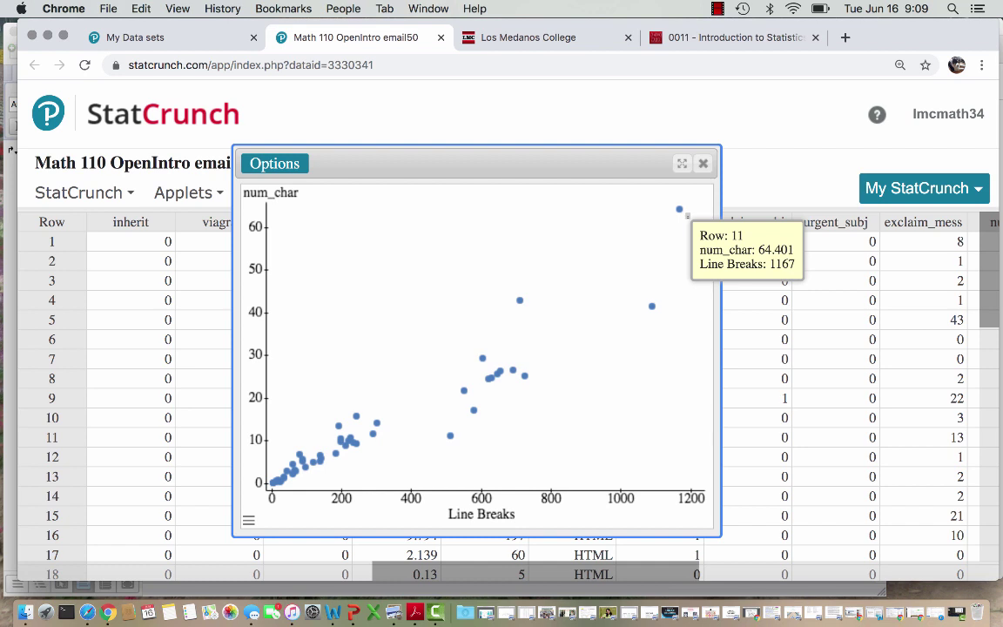
click(680, 210)
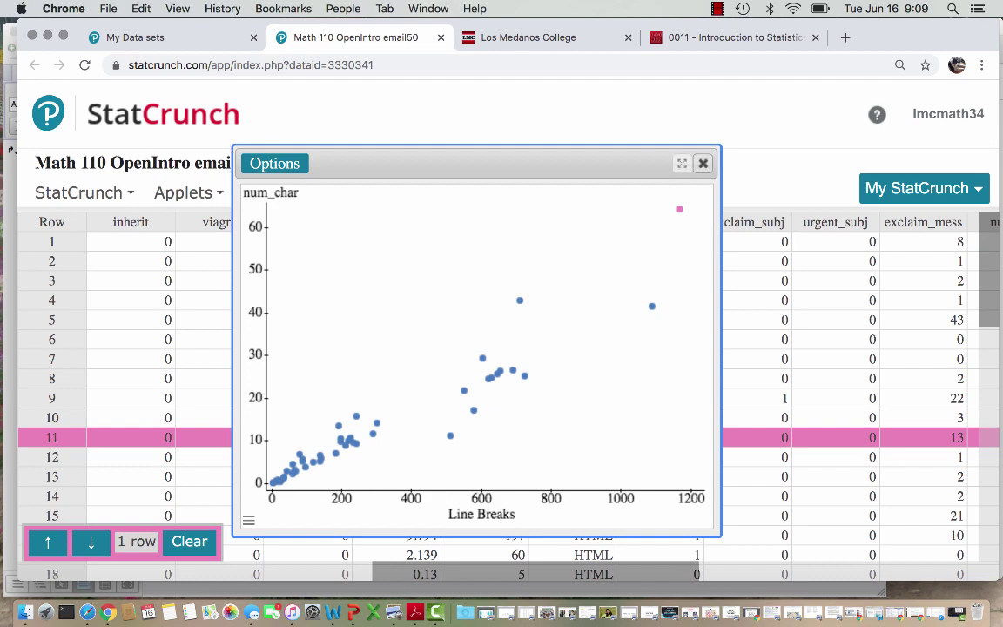
click(704, 164)
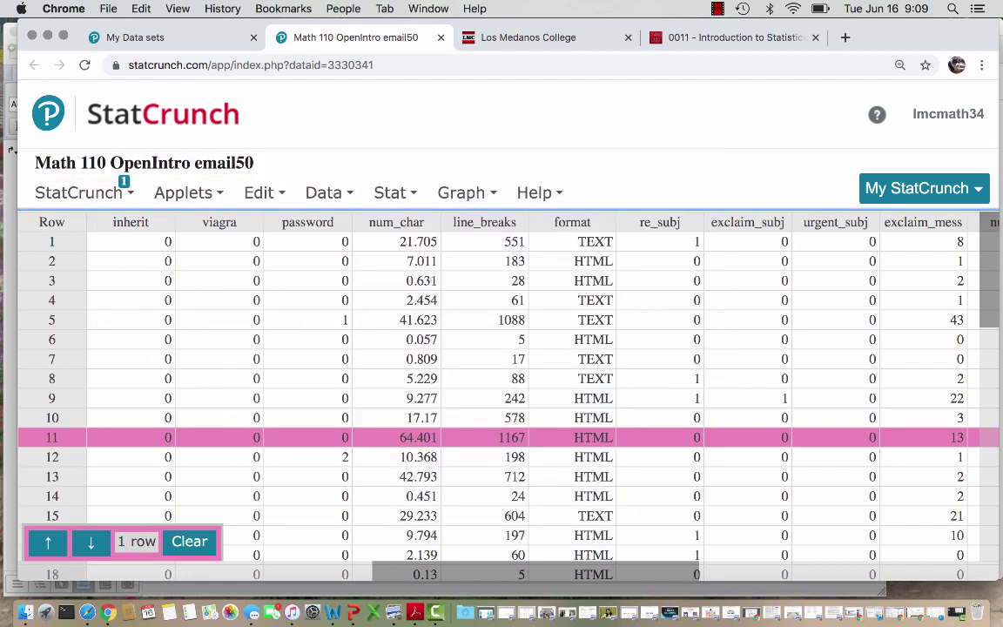
Step: Examine the highlighted row back to the table's first columns and clear the row highlight
scroll(505, 391, left, 8)
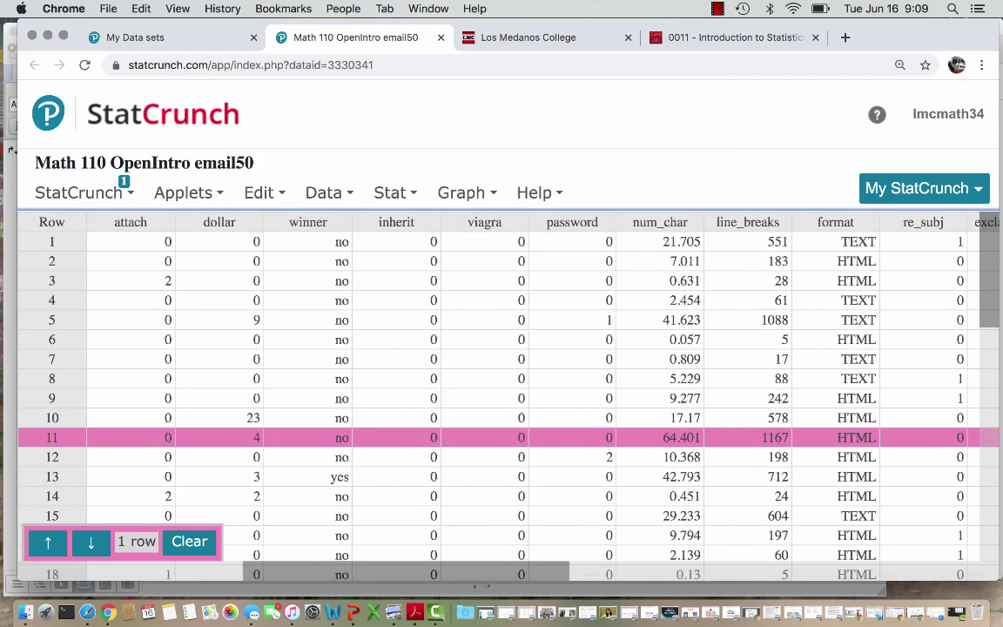
scroll(505, 392, left, 8)
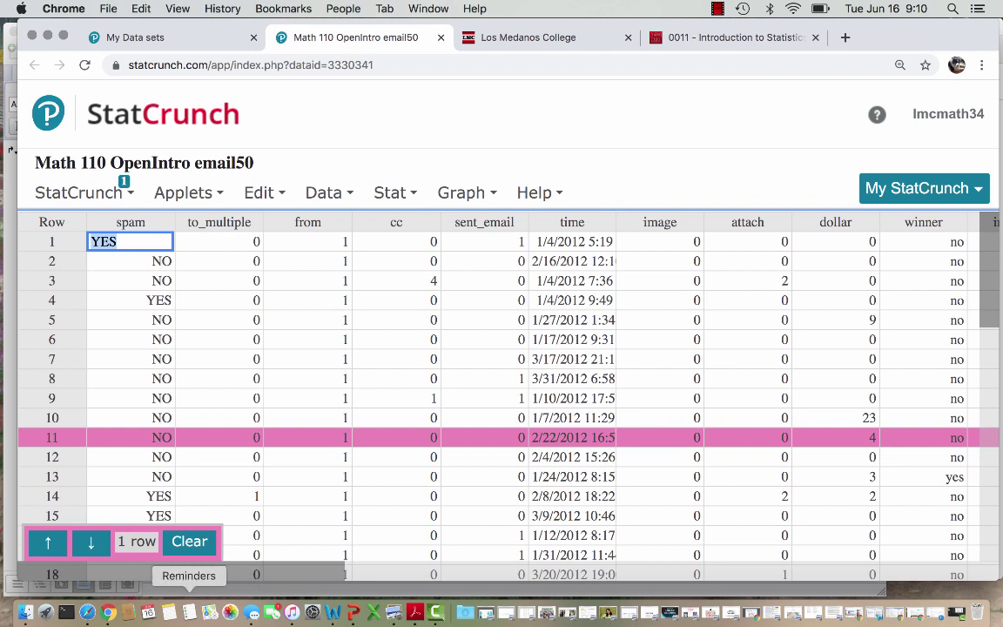
click(190, 542)
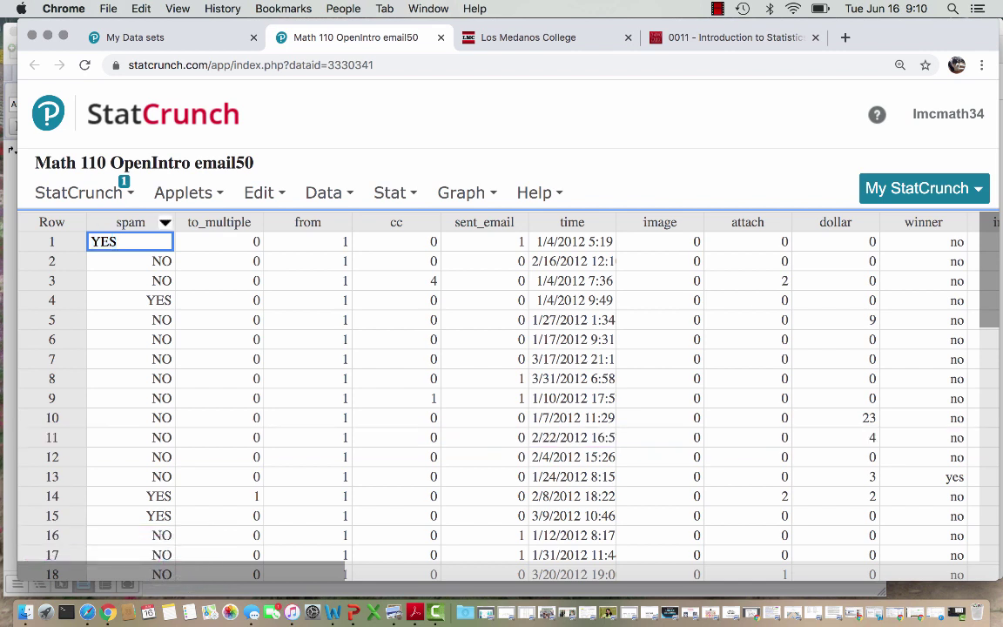
Step: Reopen the hidden scatter plot result for line_breaks and num_char
click(78, 192)
mouse_move(131, 271)
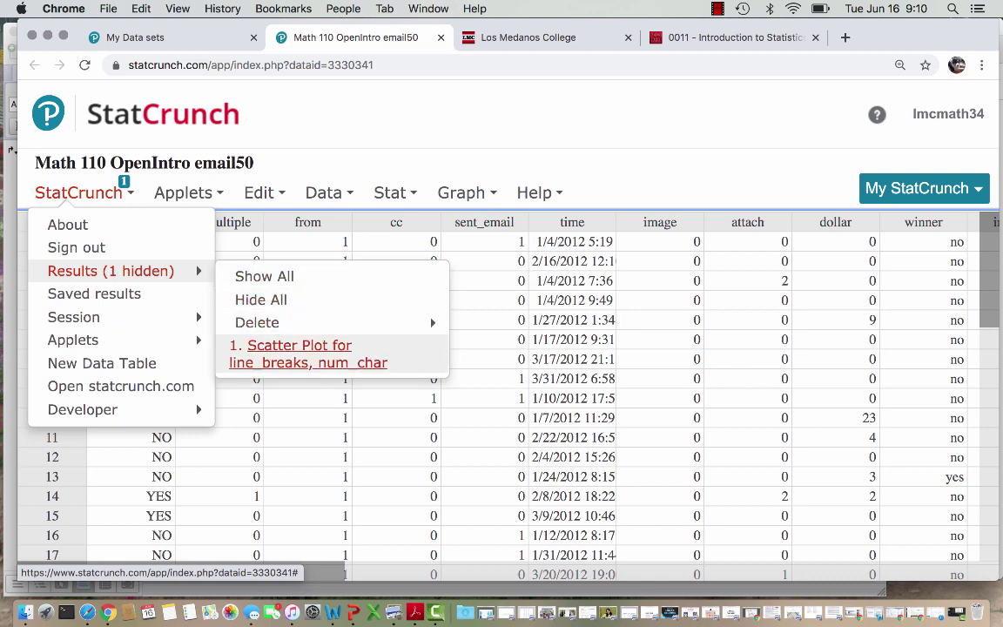
click(236, 355)
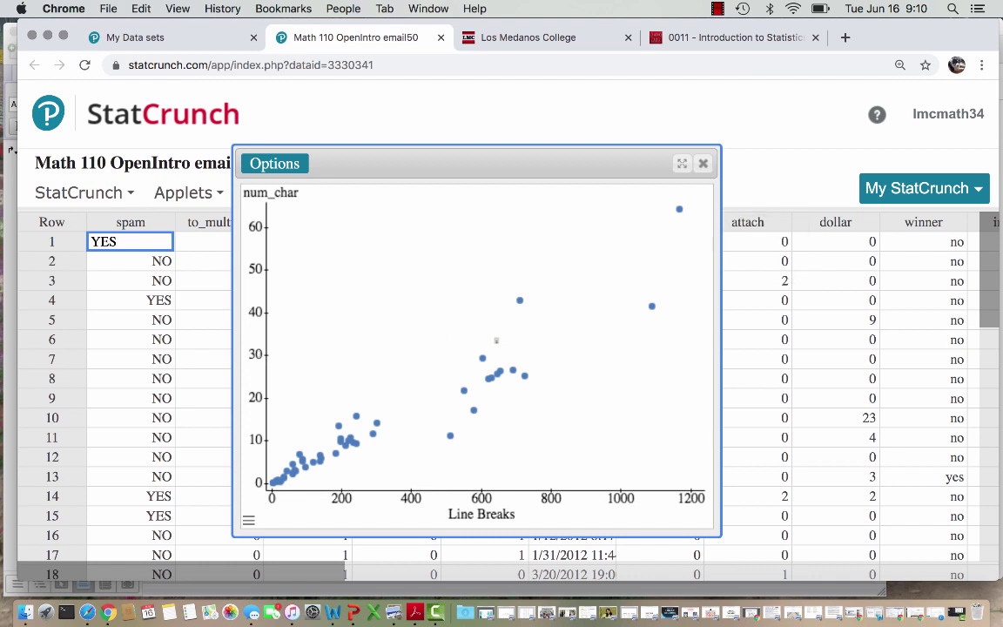
Step: Select several points between about 500 and 750 line breaks in the scatter plot to highlight their rows
click(520, 300)
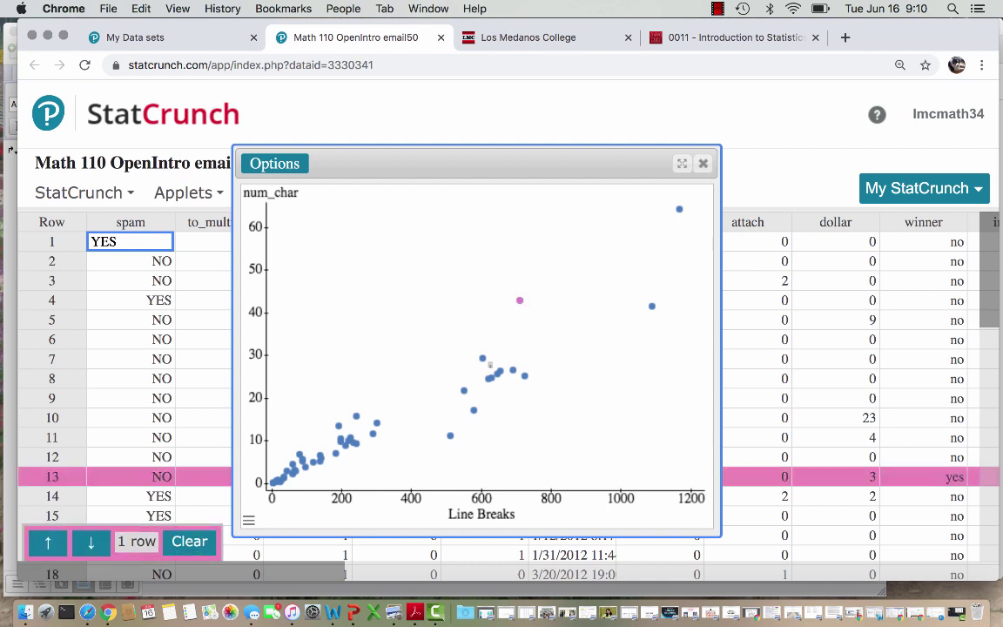
click(483, 358)
click(464, 390)
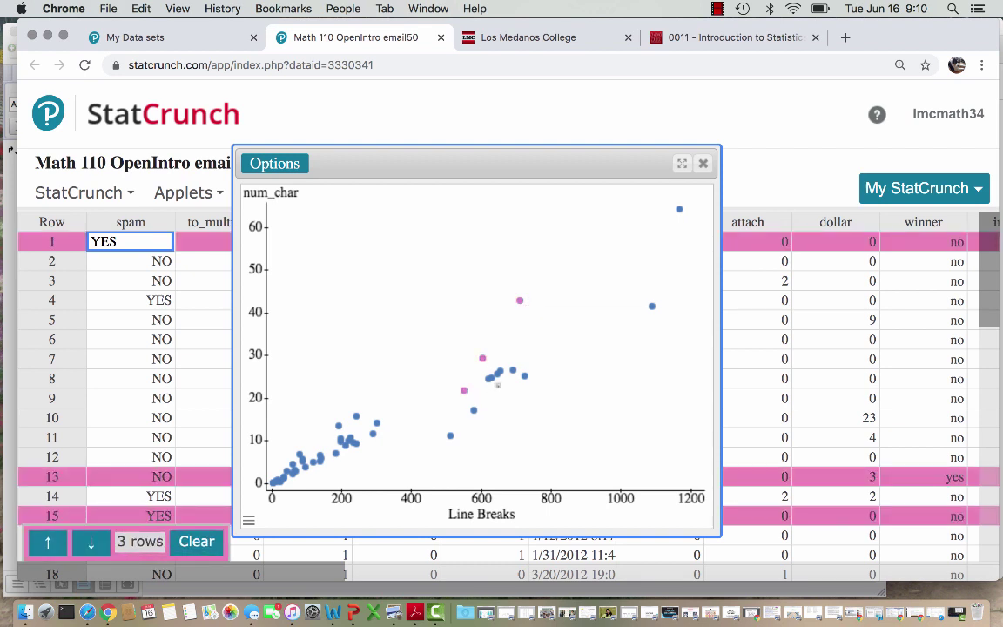
click(491, 378)
Step: Switch to the Introduction to Statistics course page in Canvas and look over its home page, including the course start and chapter links
click(732, 37)
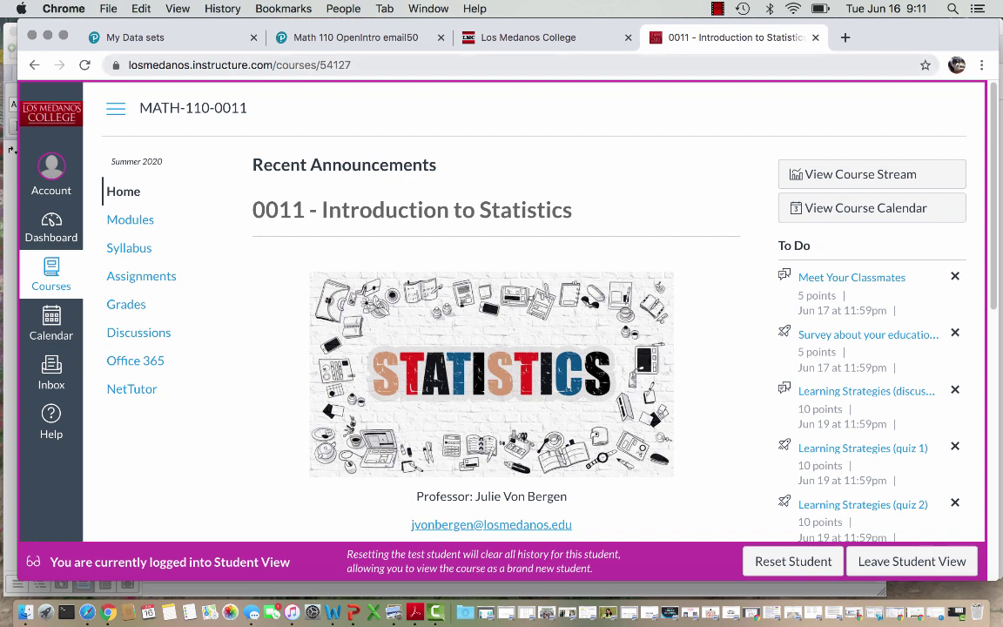
scroll(501, 305, down, 5)
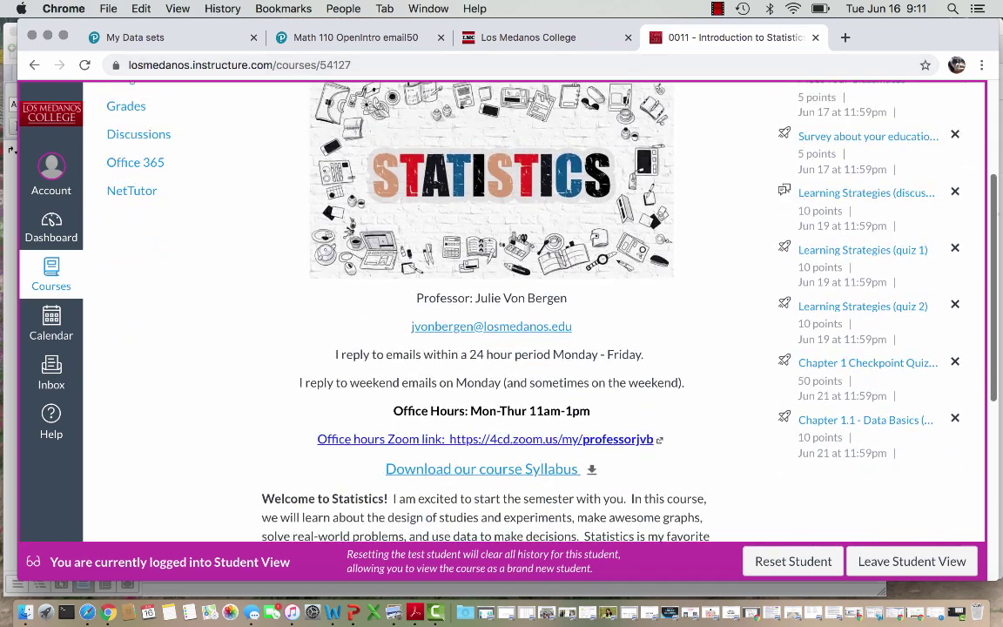
scroll(502, 305, down, 5)
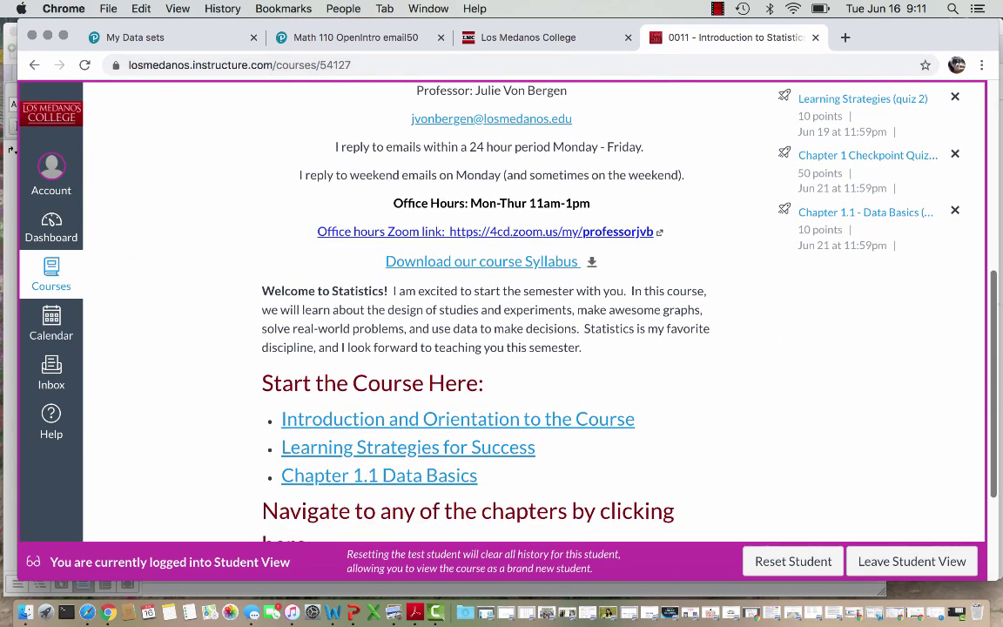
scroll(501, 305, down, 2)
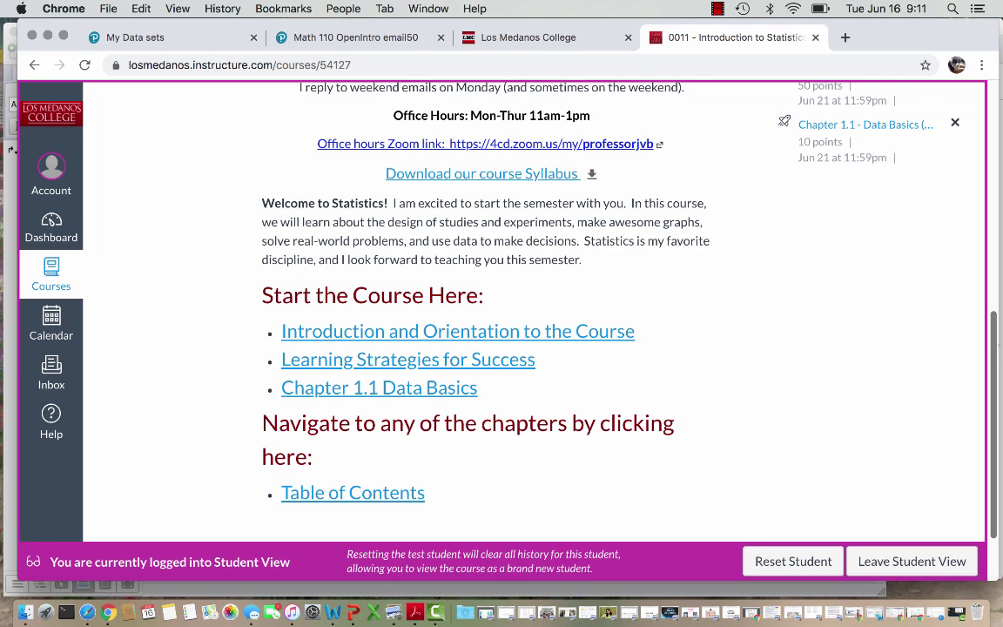
scroll(501, 304, up, 12)
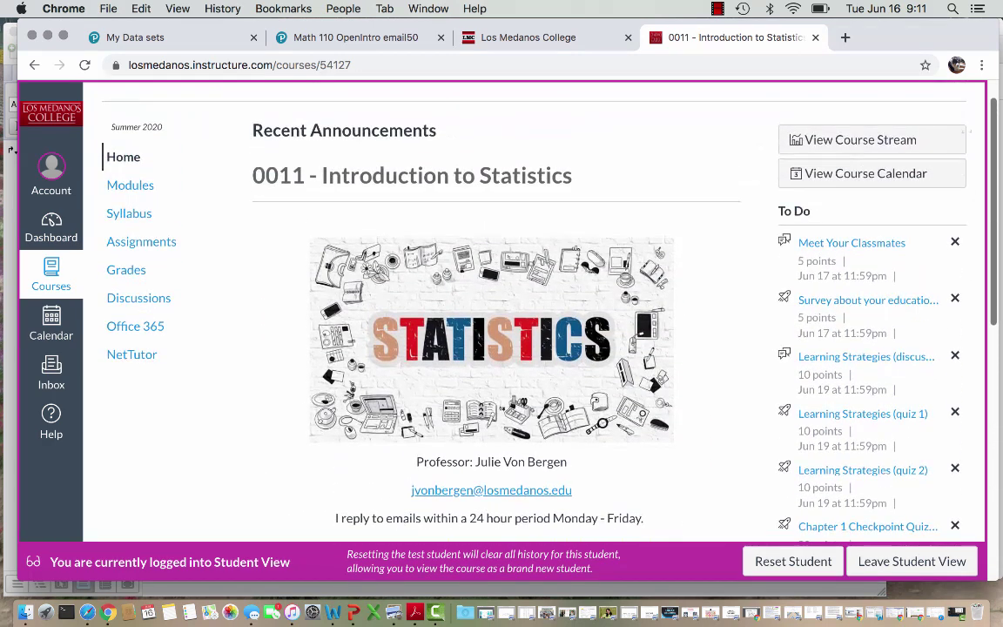
Step: Find the Chapter 1 Lab Assignment and StatCrunch Assignment section in the course modules and open the Chapter 1 StatCrunch Assignment
click(131, 186)
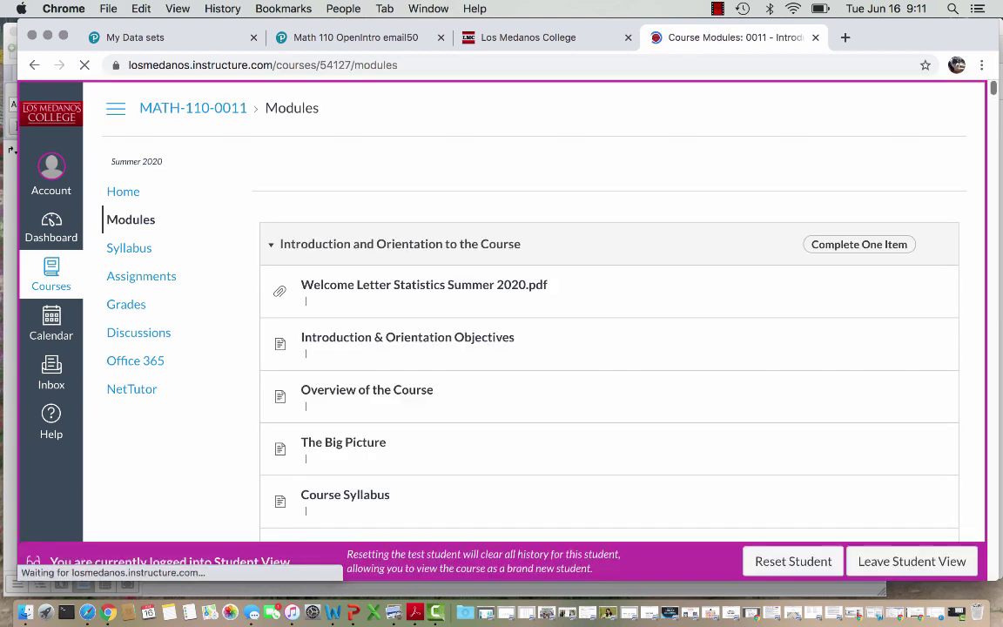
scroll(610, 349, down, 10)
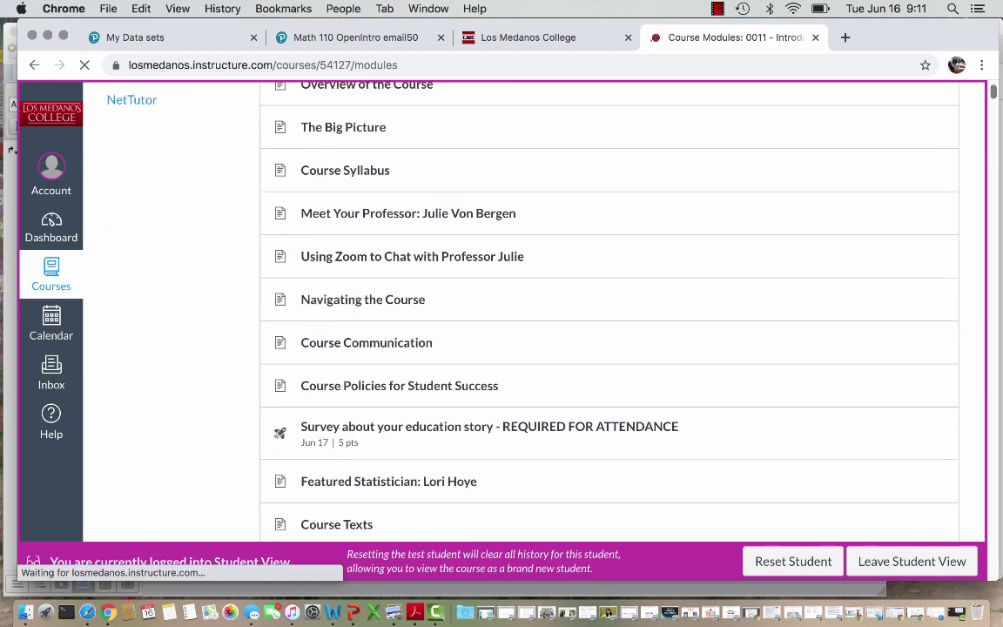
scroll(610, 348, down, 5)
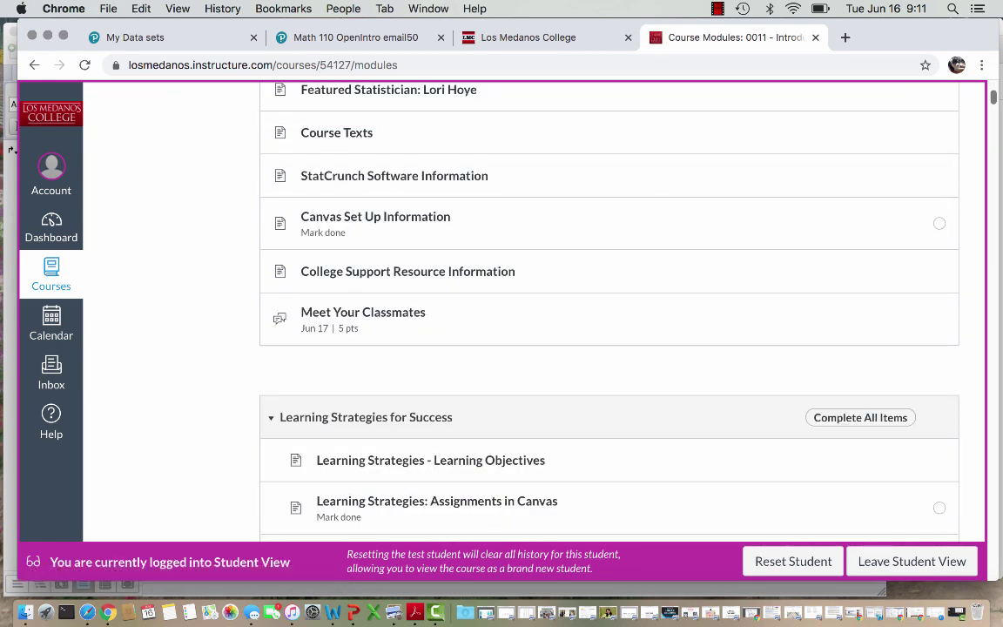
scroll(609, 348, down, 10)
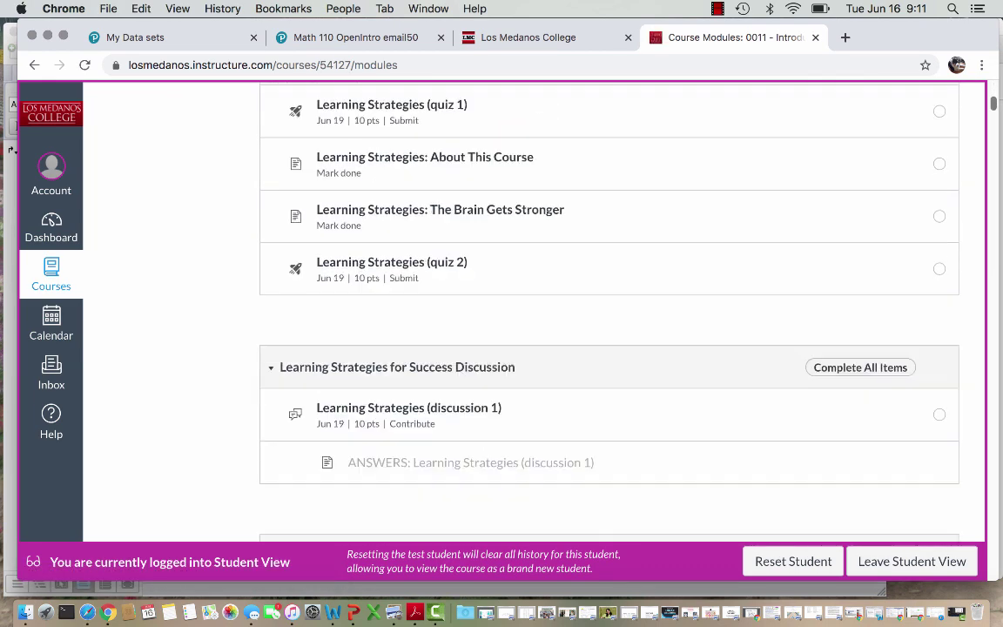
scroll(610, 348, down, 6)
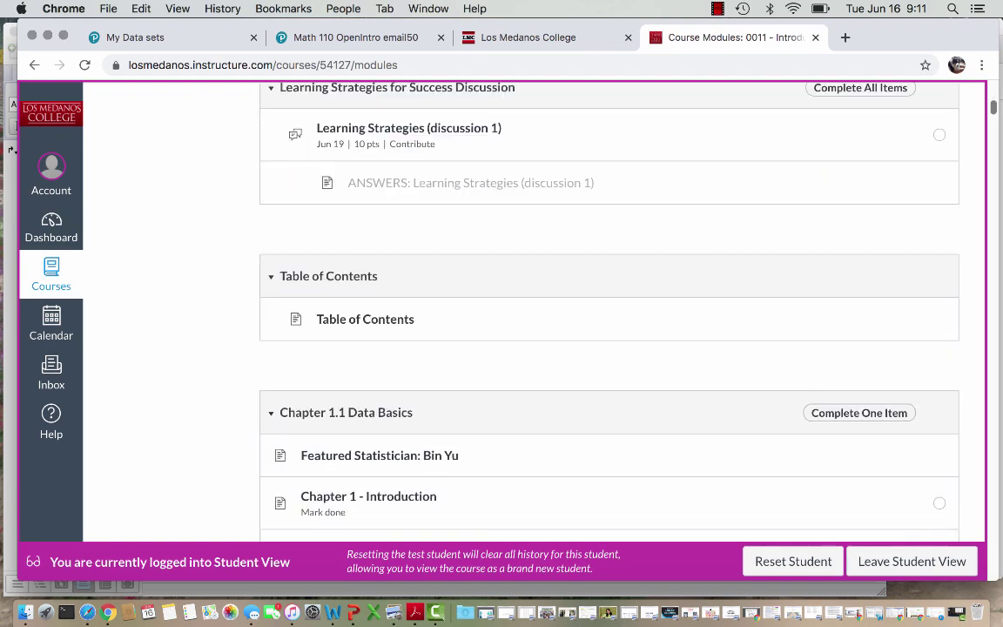
scroll(610, 349, down, 4)
scroll(609, 349, down, 12)
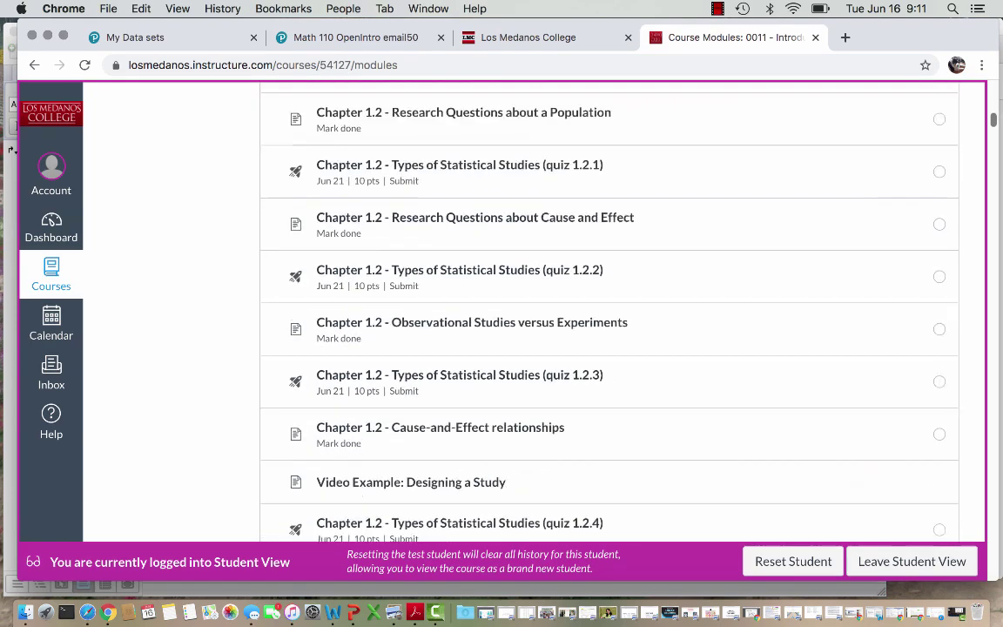
scroll(609, 348, down, 18)
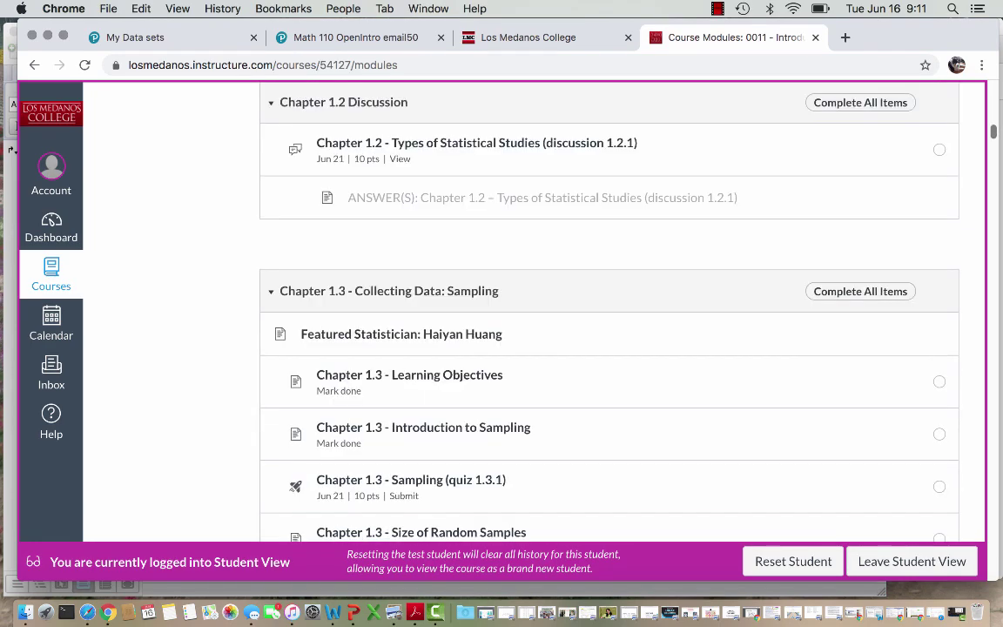
scroll(610, 348, down, 20)
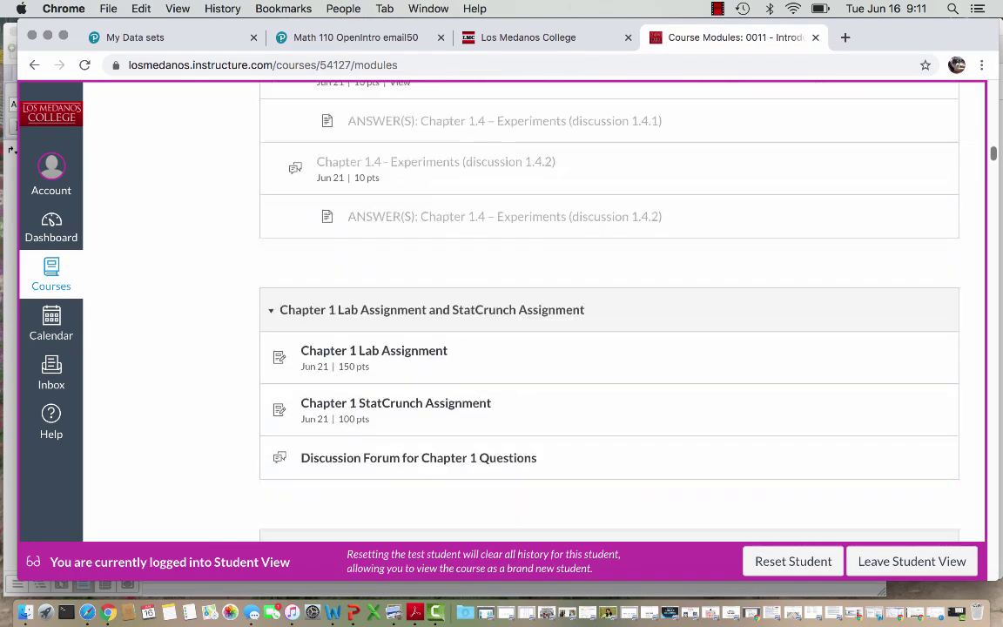
scroll(610, 348, down, 5)
scroll(610, 348, up, 1)
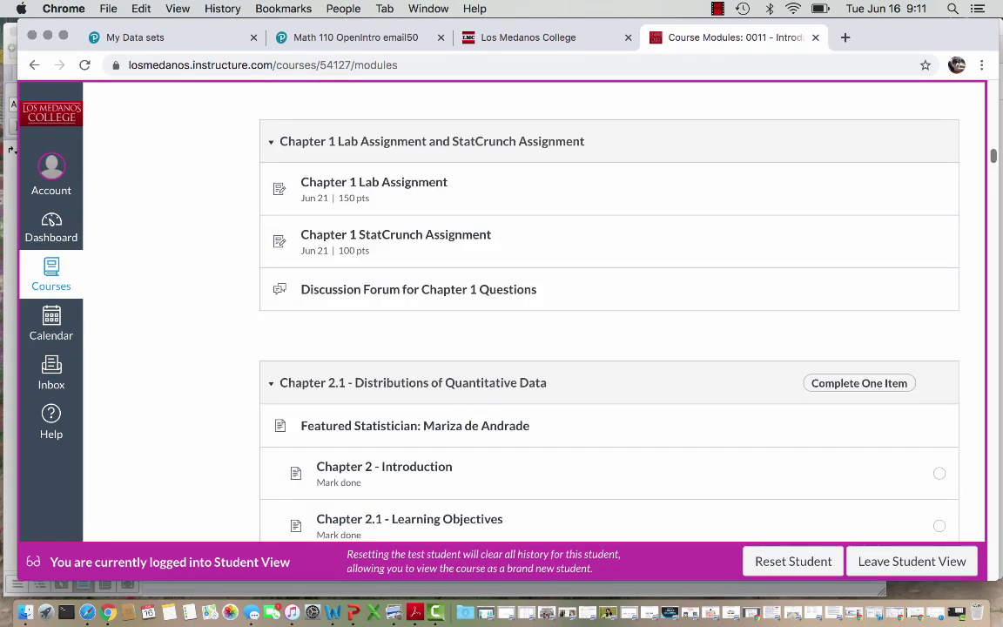
click(396, 235)
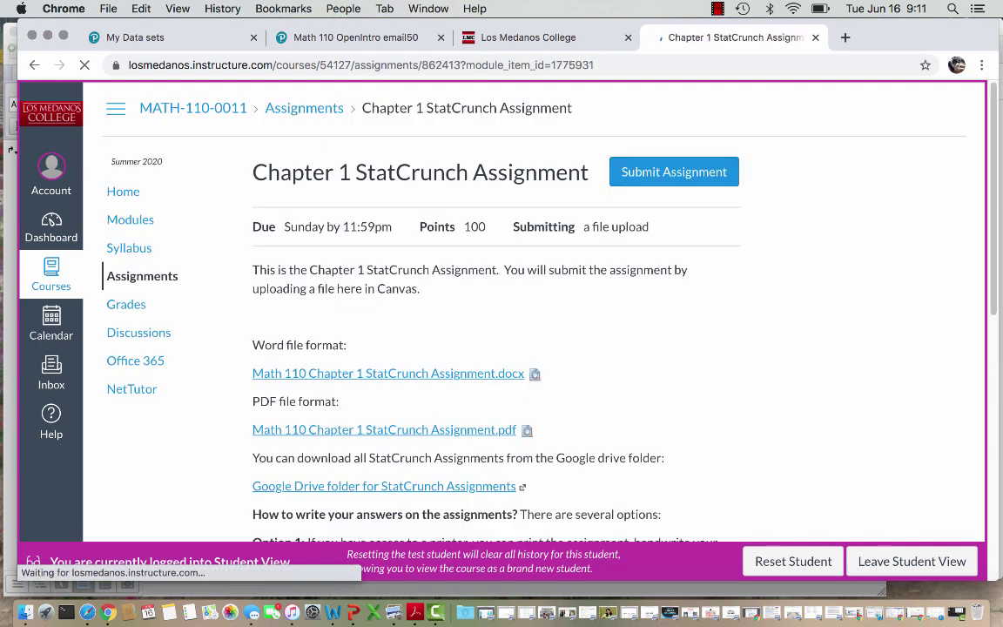
Step: Examine the assignment's file upload submission form and the video links on editing a PDF in Acrobat Reader and Preview
scroll(536, 313, down, 10)
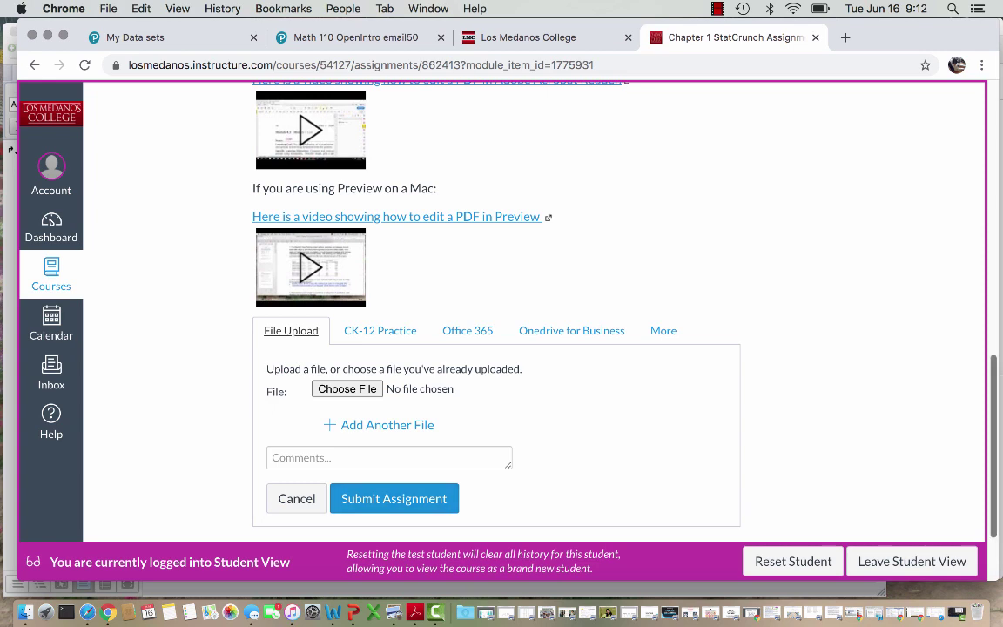
scroll(522, 305, up, 2)
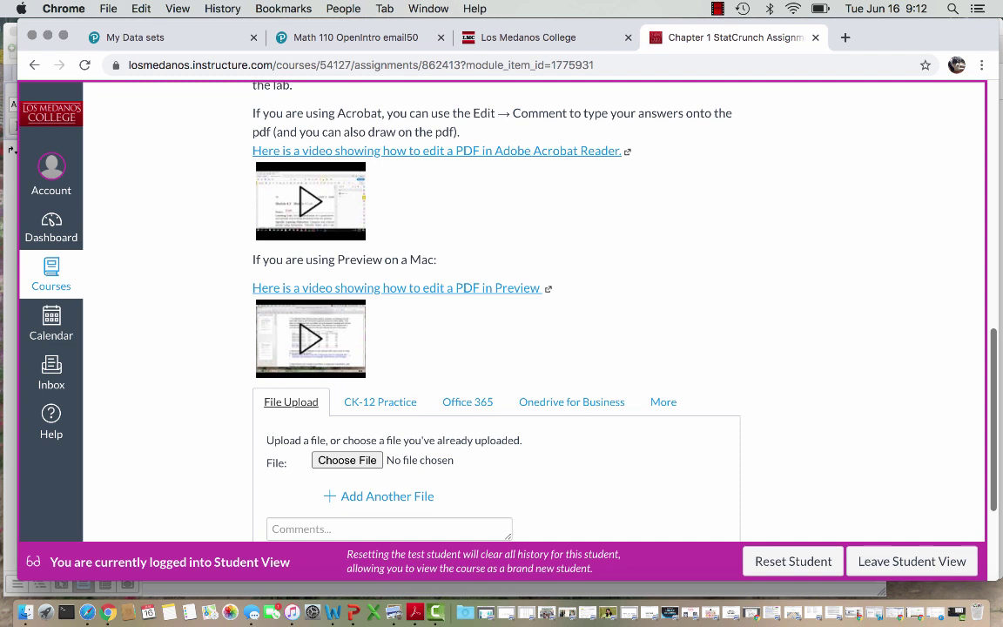
click(718, 9)
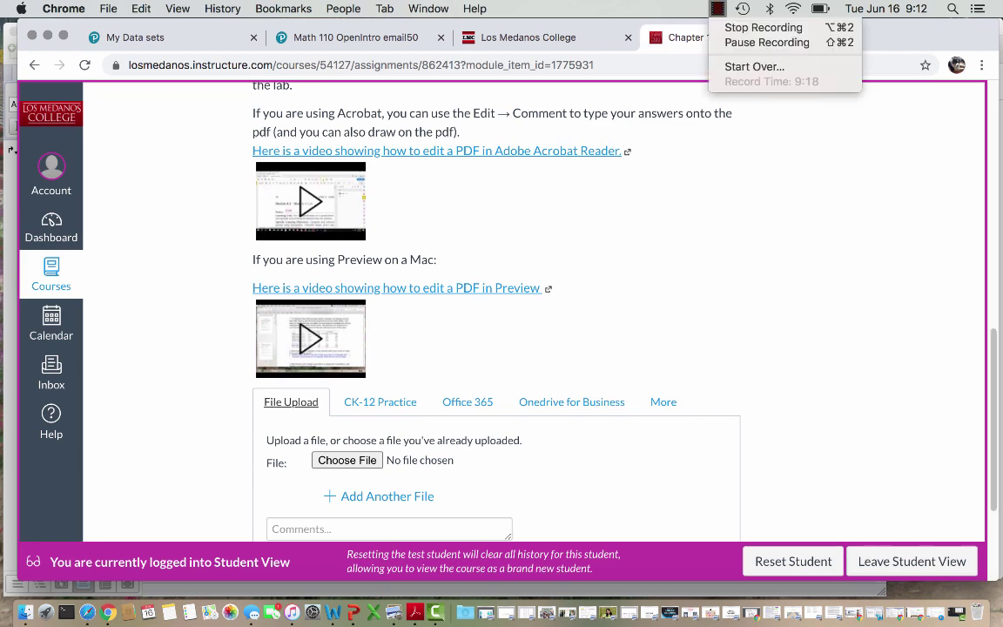